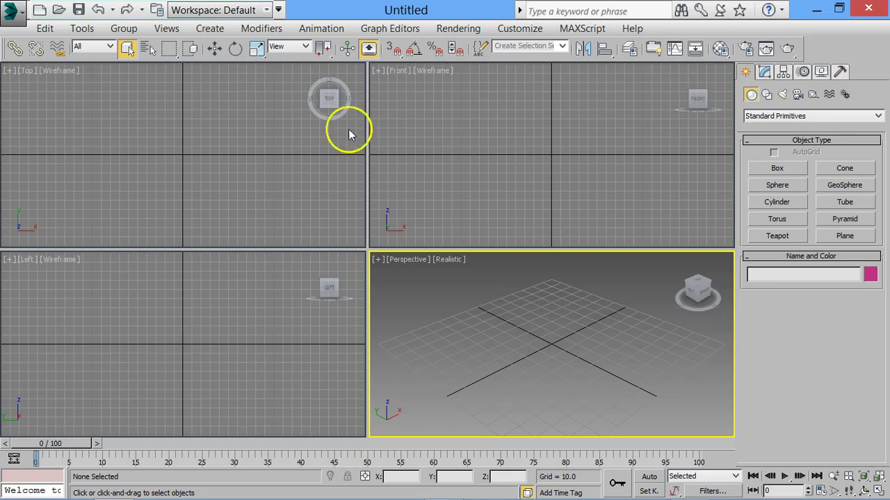
# Step: Activate the Top, Front and Perspective viewports, toggle Perspective maximized, and end on Front
pyautogui.click(317, 159)
pyautogui.click(567, 139)
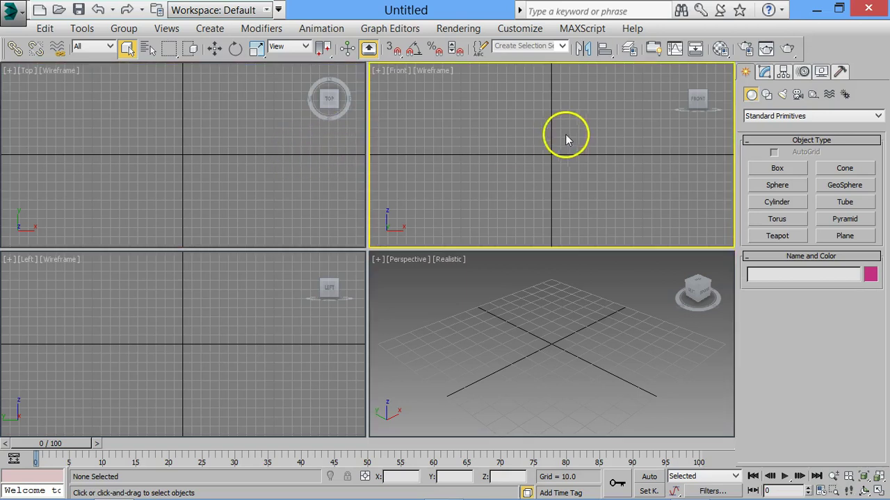
pyautogui.click(541, 306)
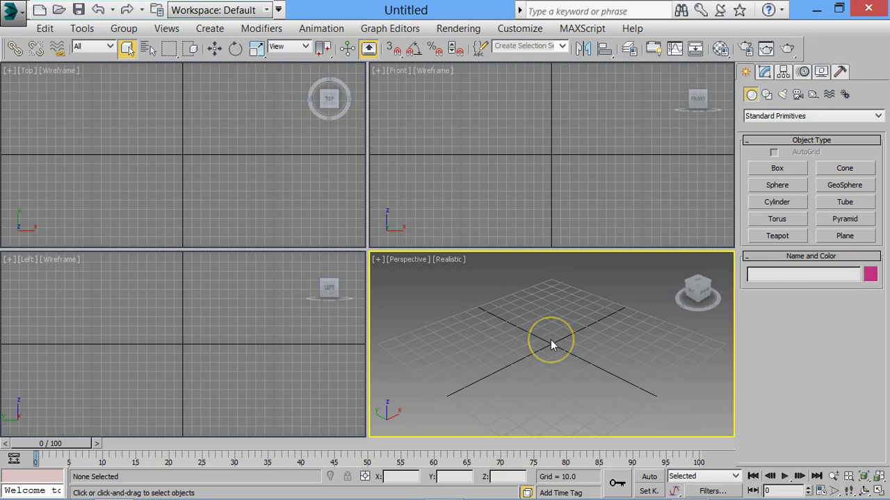
pyautogui.hotkey('alt', 'w')
pyautogui.hotkey('alt', 'w')
pyautogui.click(506, 201)
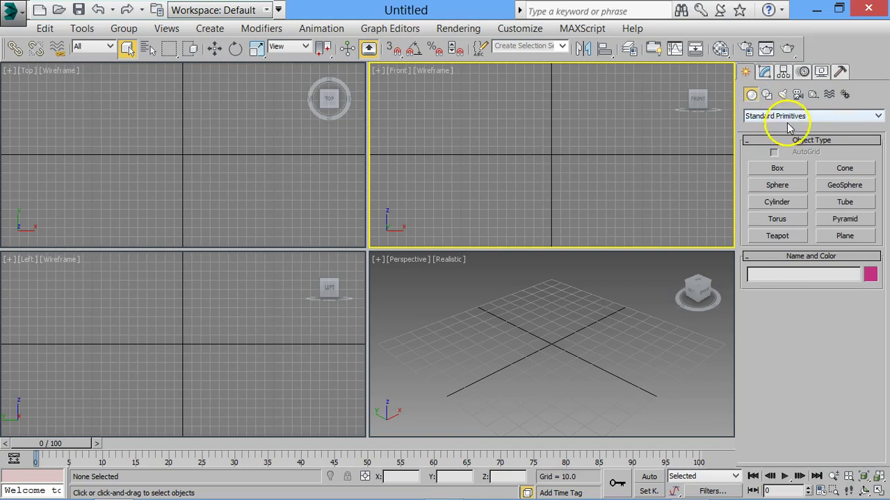
# Step: Draw a thin 83.871 × 298.925 ground box and a radius-8.662 sphere at its left end
pyautogui.click(777, 169)
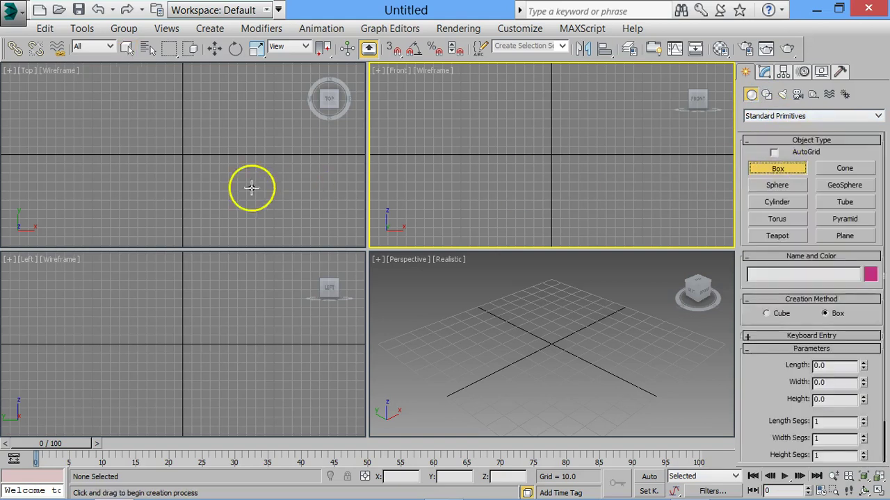
pyautogui.moveTo(35, 119)
pyautogui.mouseDown()
pyautogui.moveTo(118, 199)
pyautogui.moveTo(305, 194)
pyautogui.mouseUp()
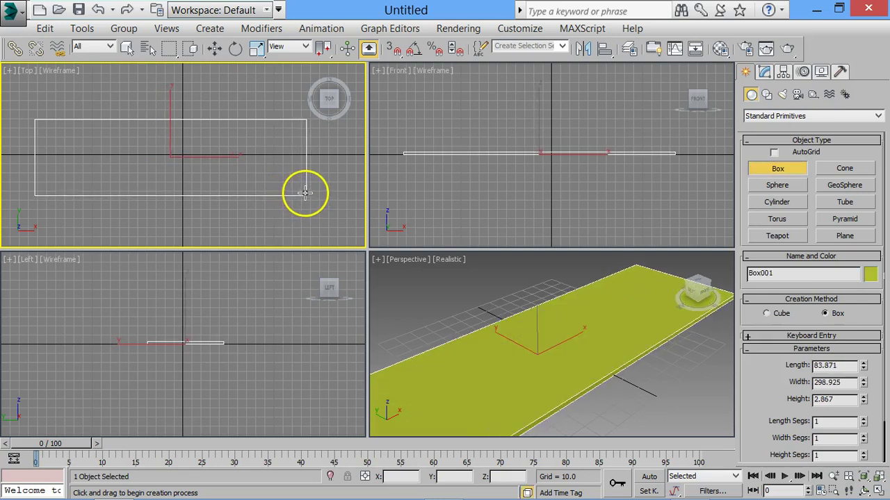
pyautogui.click(302, 195)
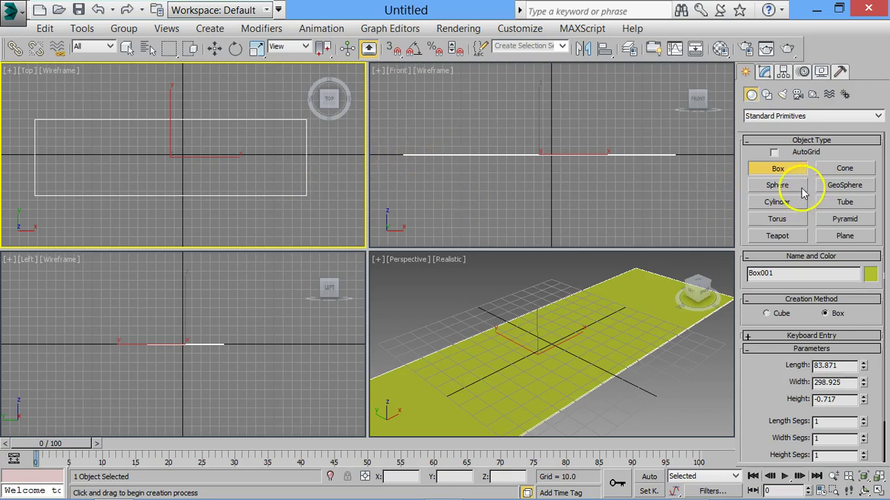
pyautogui.click(779, 185)
pyautogui.moveTo(54, 151); pyautogui.dragTo(62, 155)
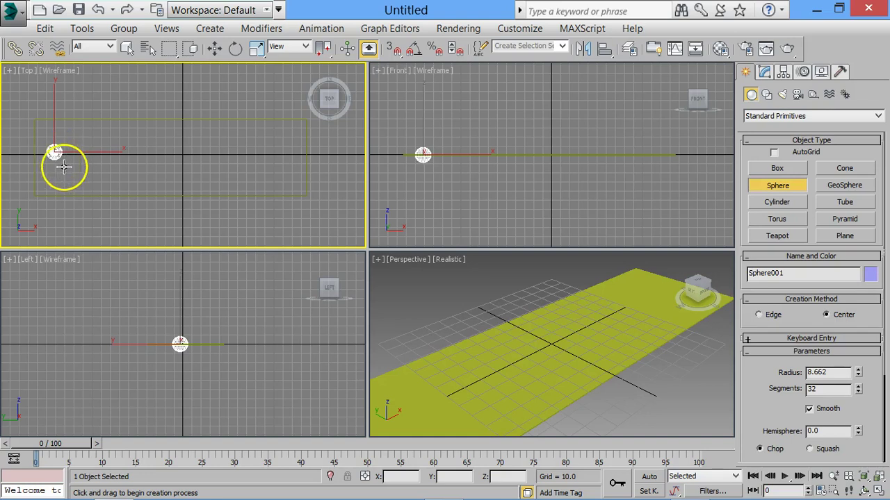
# Step: Move Sphere001 in the Front view to Z 8.747 so it rests on the ground slab
pyautogui.press('w')
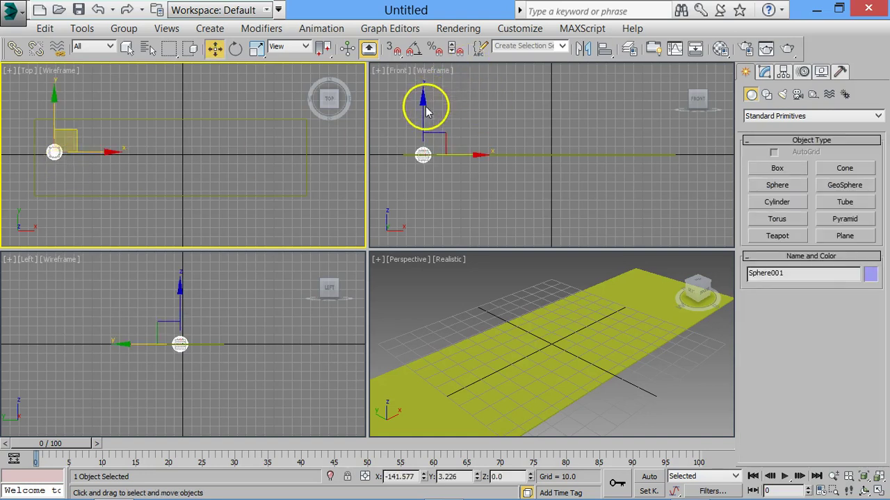
pyautogui.click(425, 122)
pyautogui.moveTo(421, 118); pyautogui.dragTo(422, 108)
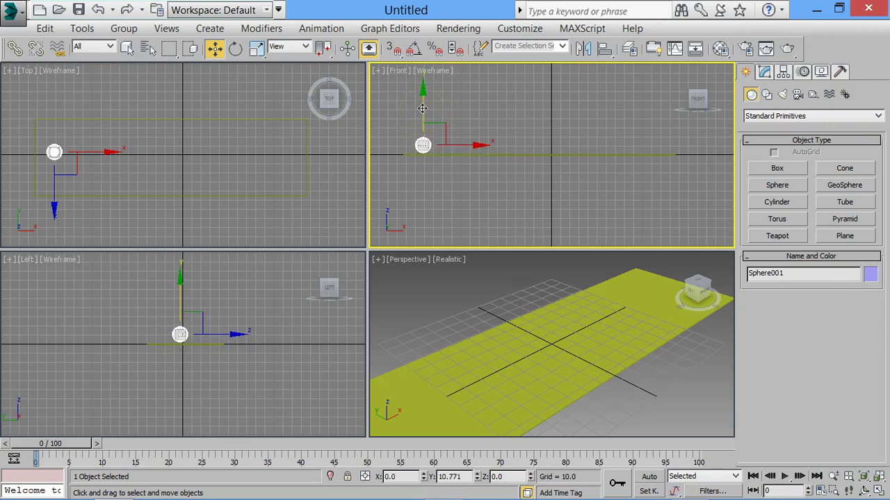
pyautogui.click(433, 141)
pyautogui.press('z')
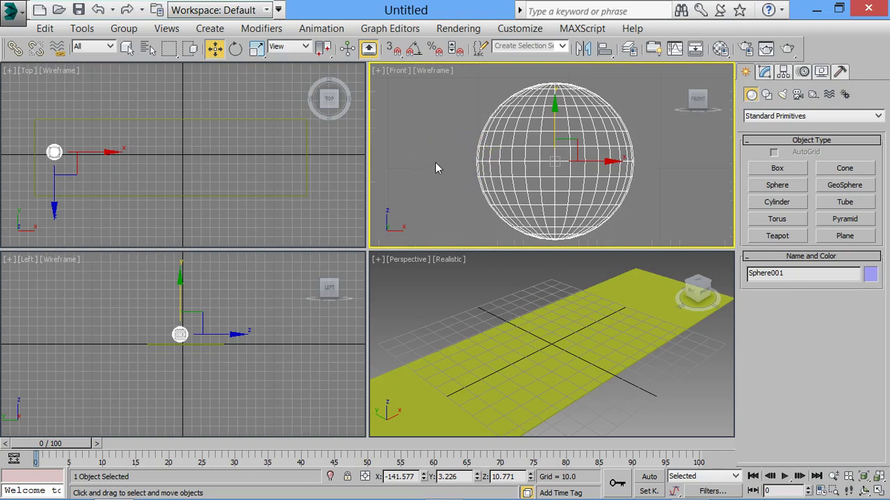
pyautogui.scroll(-2, 436, 168)
pyautogui.moveTo(520, 117); pyautogui.dragTo(518, 134)
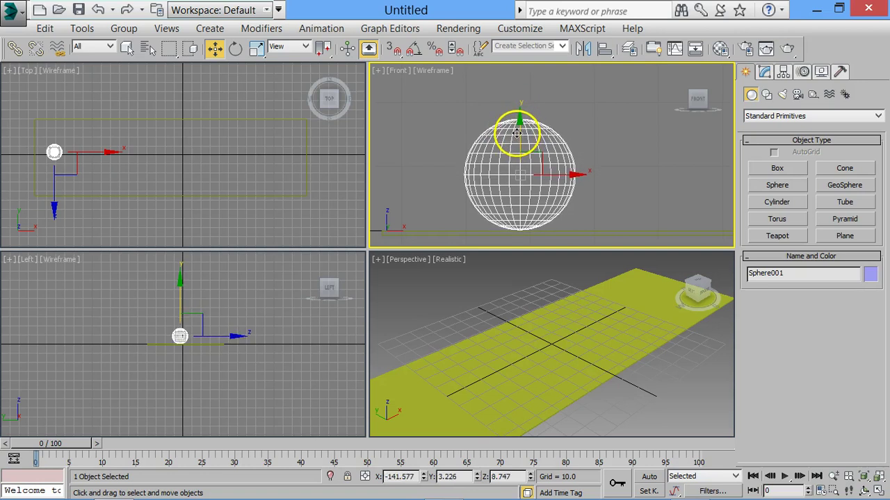
pyautogui.click(440, 294)
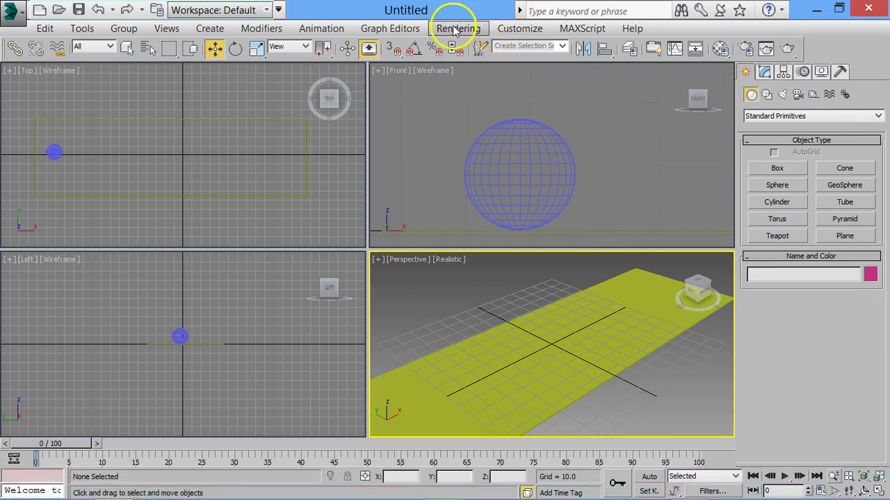
# Step: Set the Render Setup output size to 960 × 540 and close the dialog
pyautogui.click(457, 29)
pyautogui.click(498, 62)
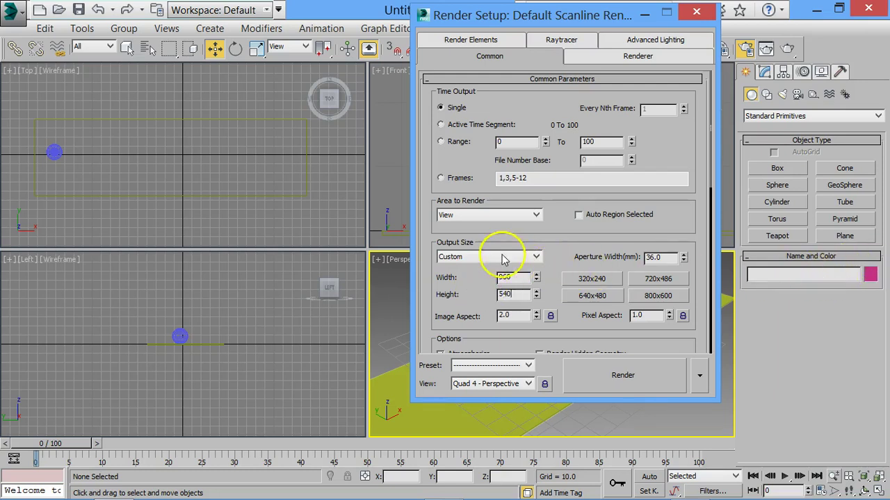
pyautogui.moveTo(566, 233)
pyautogui.mouseDown()
pyautogui.moveTo(561, 128)
pyautogui.moveTo(561, 287)
pyautogui.mouseUp()
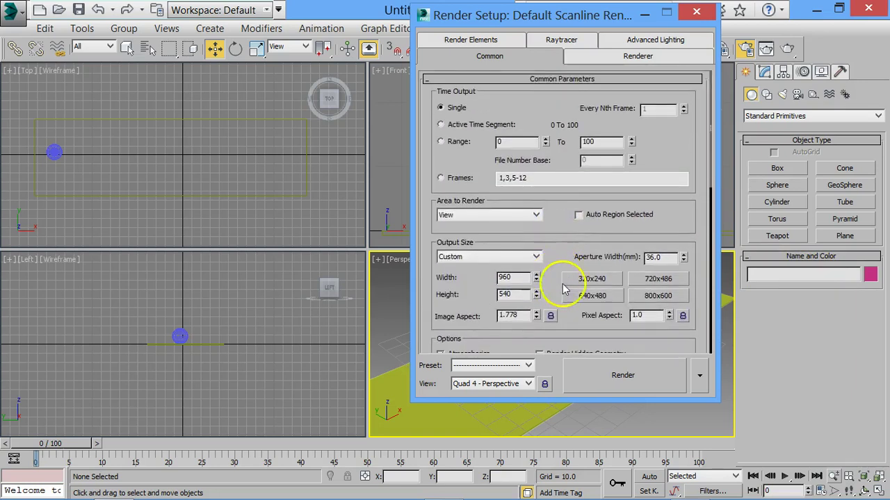
pyautogui.click(697, 14)
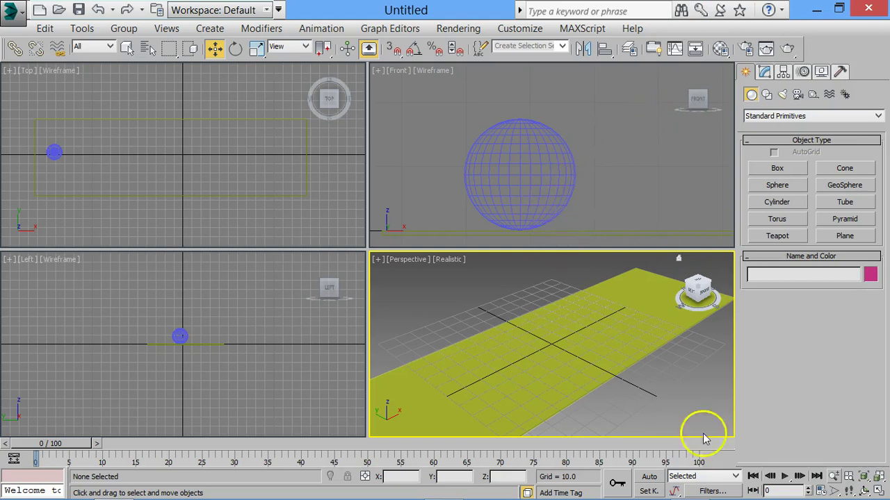
# Step: Switch to a custom 24 FPS frame rate with End Time 80, then select the sphere
pyautogui.click(822, 492)
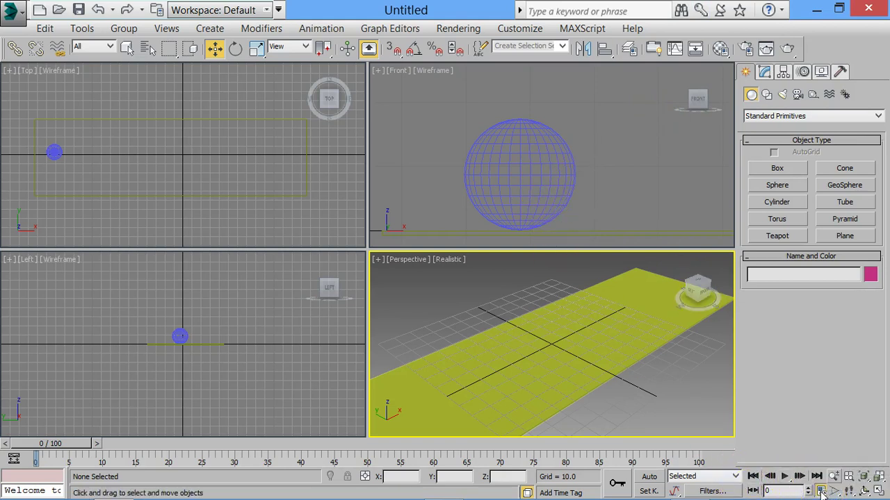
pyautogui.click(464, 210)
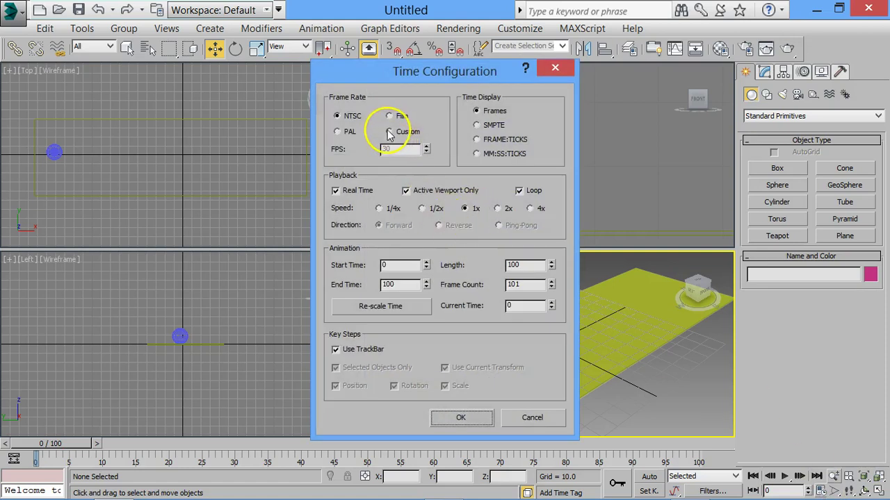
pyautogui.click(408, 137)
pyautogui.write('24')
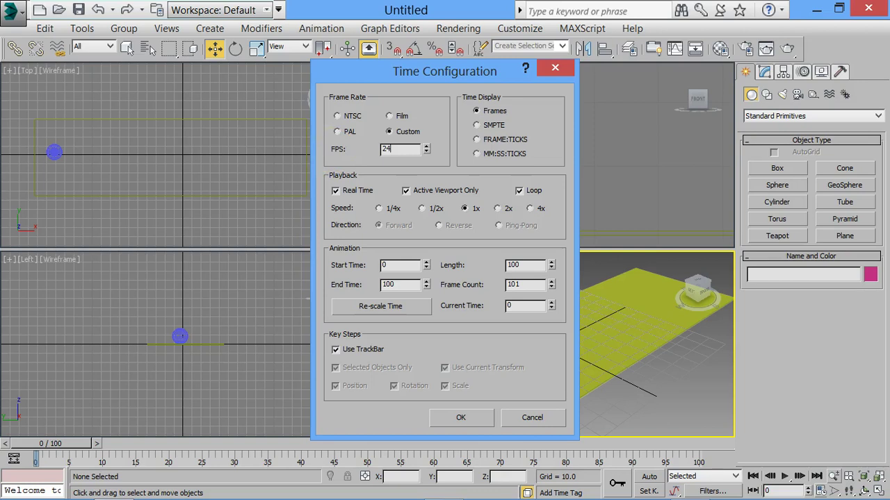
pyautogui.click(462, 417)
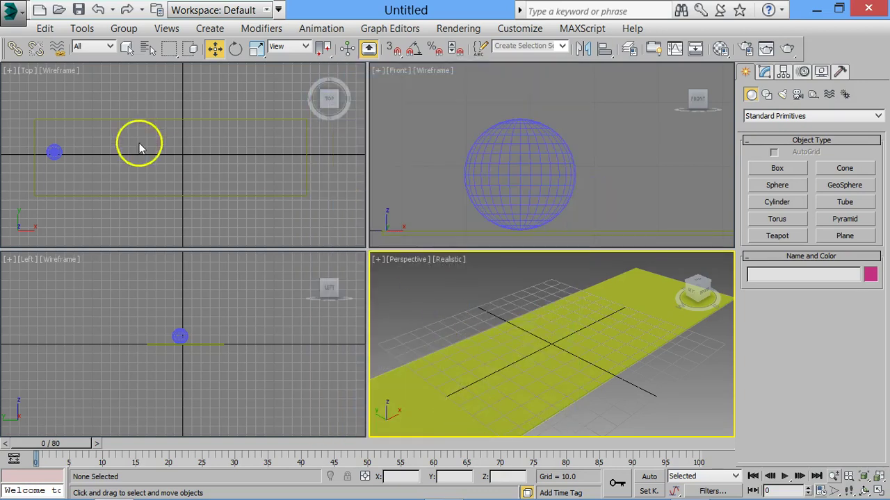
pyautogui.click(530, 189)
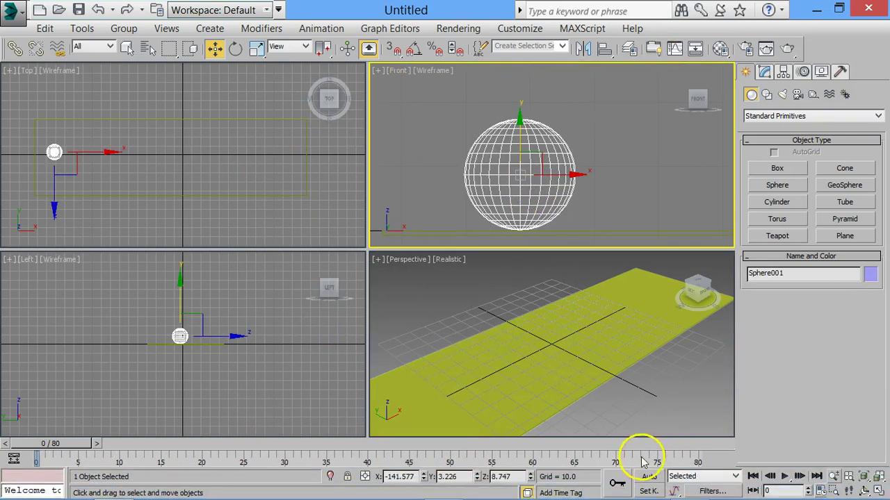
# Step: With Auto Key on, key the sphere high at frame 0 and landing further right at frame 10
pyautogui.click(649, 477)
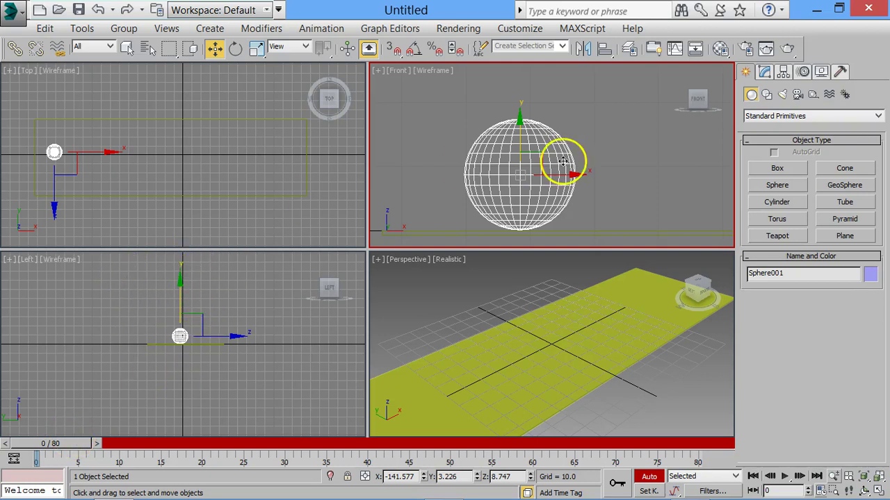
pyautogui.scroll(-5, 533, 162)
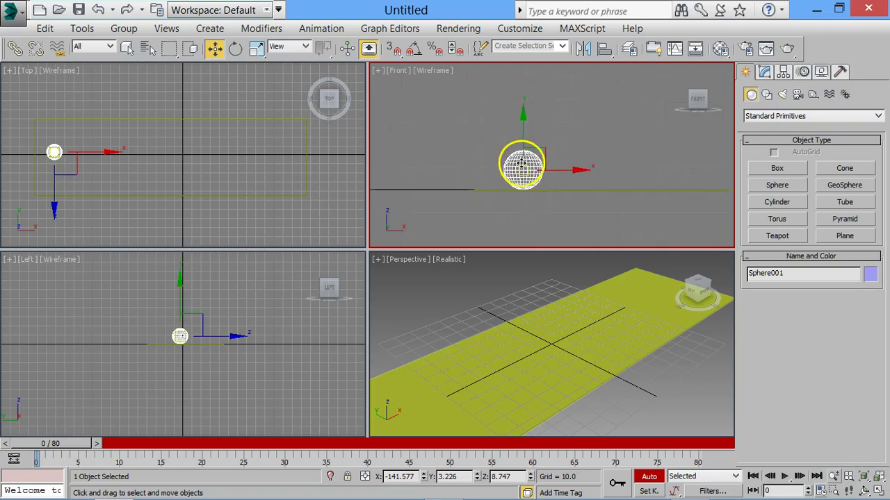
pyautogui.moveTo(522, 164); pyautogui.dragTo(467, 211, button='middle')
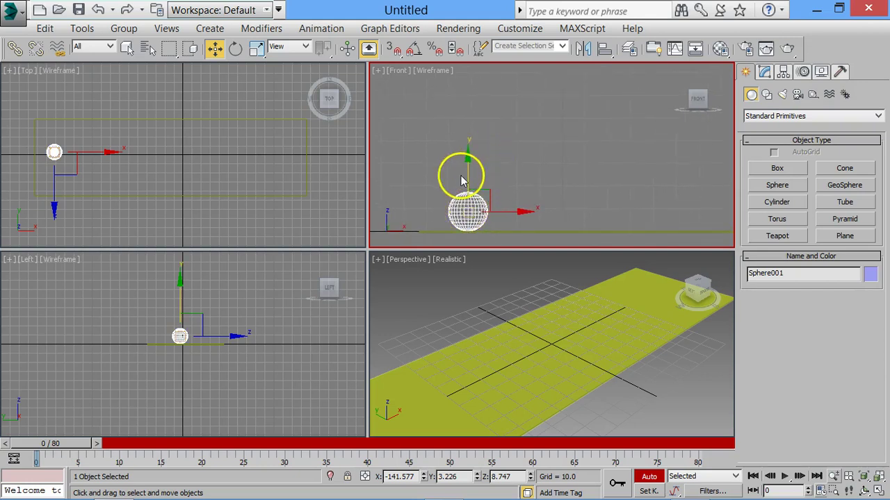
pyautogui.moveTo(460, 181)
pyautogui.mouseDown()
pyautogui.moveTo(488, 47)
pyautogui.moveTo(479, 31)
pyautogui.mouseUp()
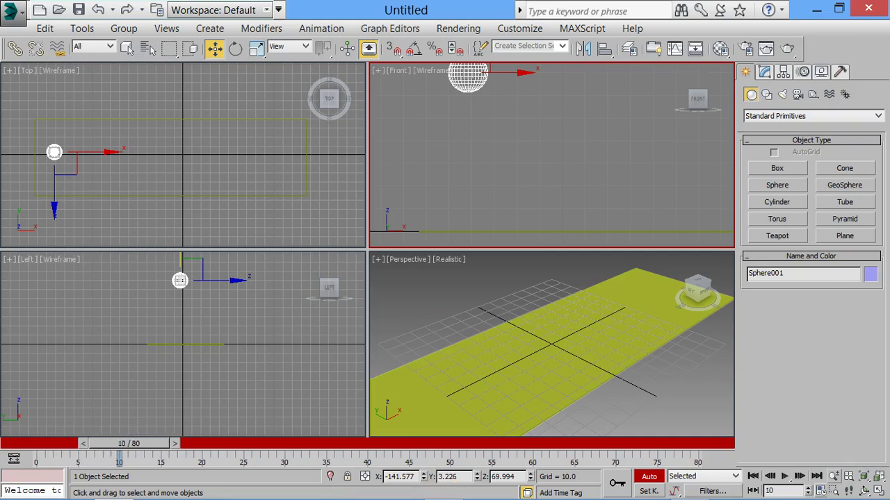
pyautogui.scroll(-2, 528, 139)
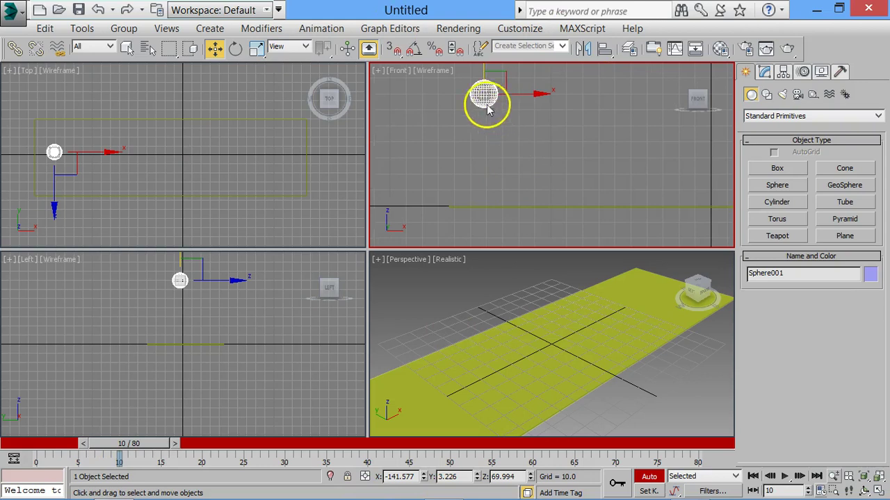
pyautogui.moveTo(482, 66); pyautogui.dragTo(478, 163)
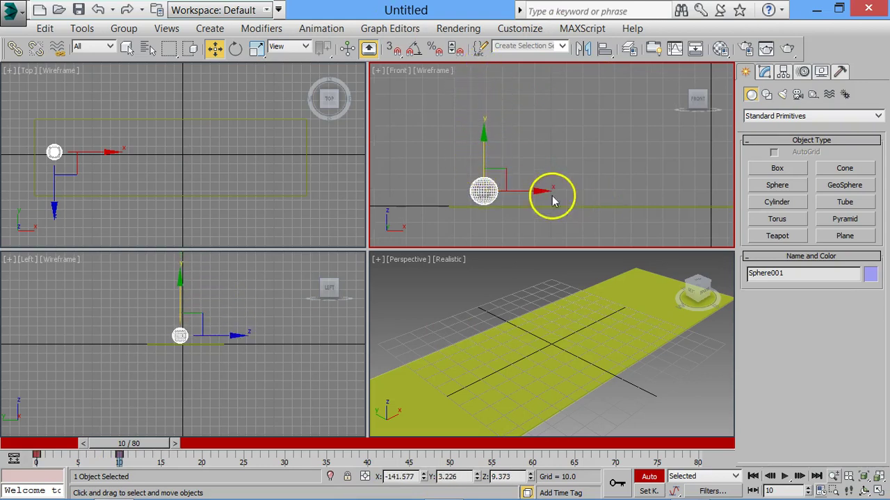
pyautogui.moveTo(537, 191); pyautogui.dragTo(572, 189)
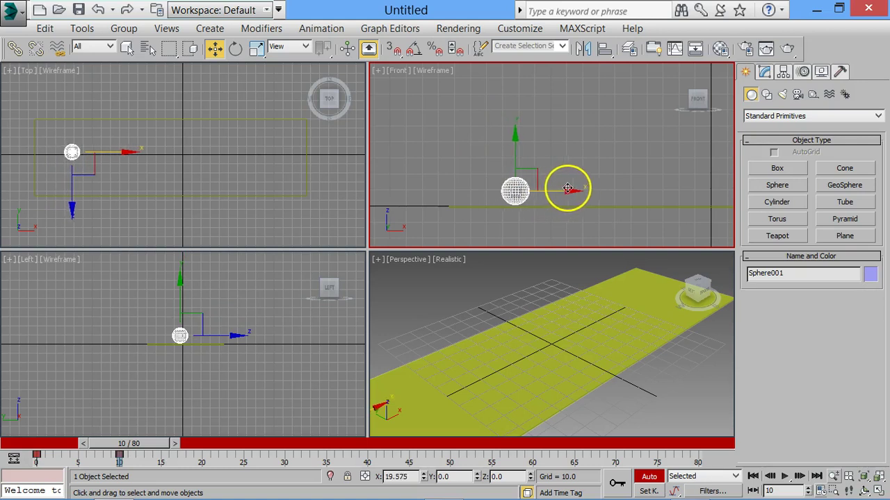
# Step: Turn on the sphere's motion trajectory display in Object Properties
pyautogui.rightClick(526, 194)
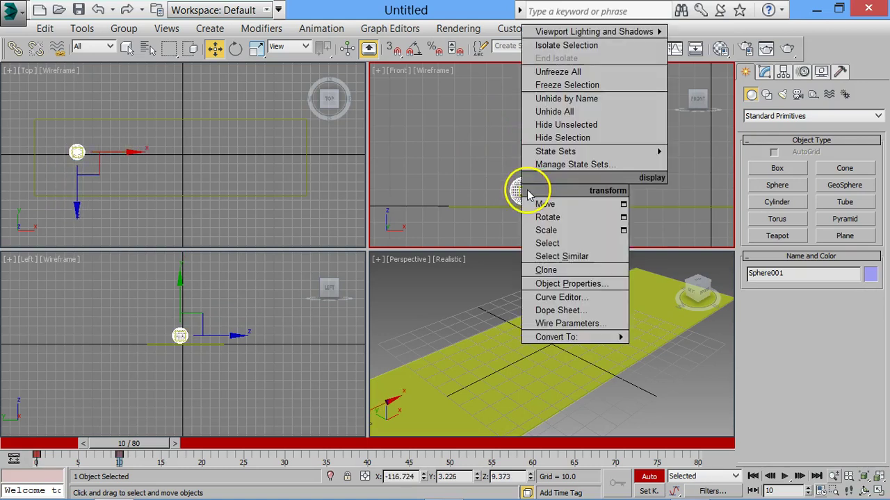
pyautogui.click(568, 284)
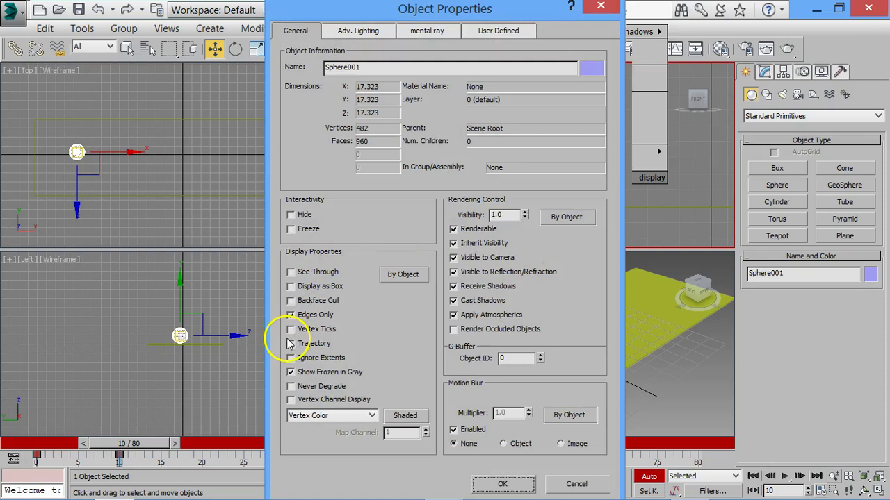
pyautogui.click(503, 484)
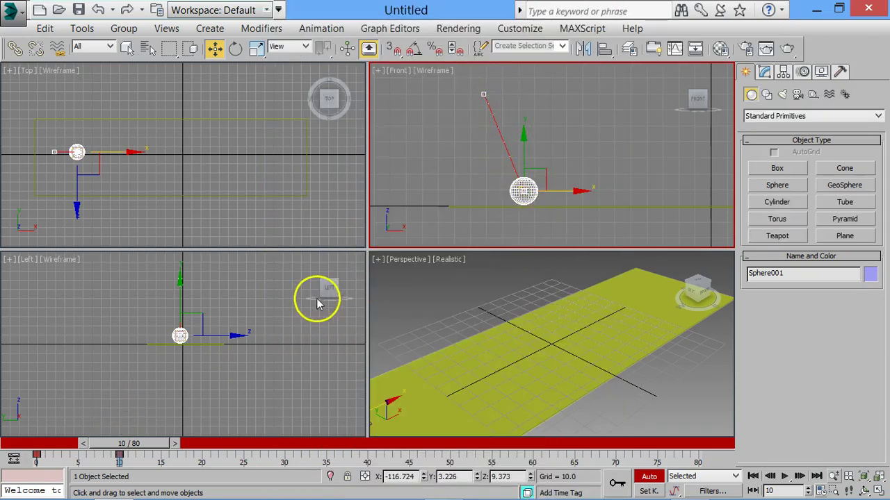
# Step: Key the first rebound peak around frame 19 and the landing near frame 28, with Front maximized
pyautogui.moveTo(136, 448); pyautogui.dragTo(203, 445)
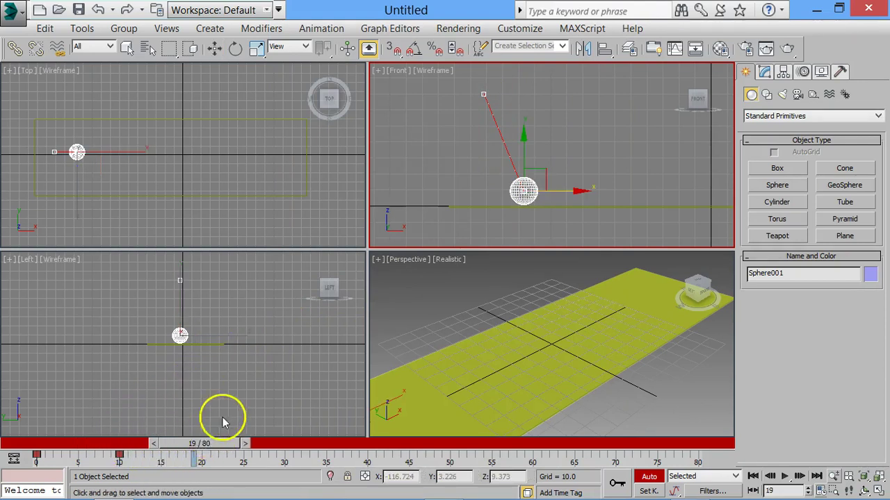
pyautogui.moveTo(522, 155)
pyautogui.mouseDown()
pyautogui.moveTo(521, 106)
pyautogui.moveTo(572, 126)
pyautogui.mouseUp()
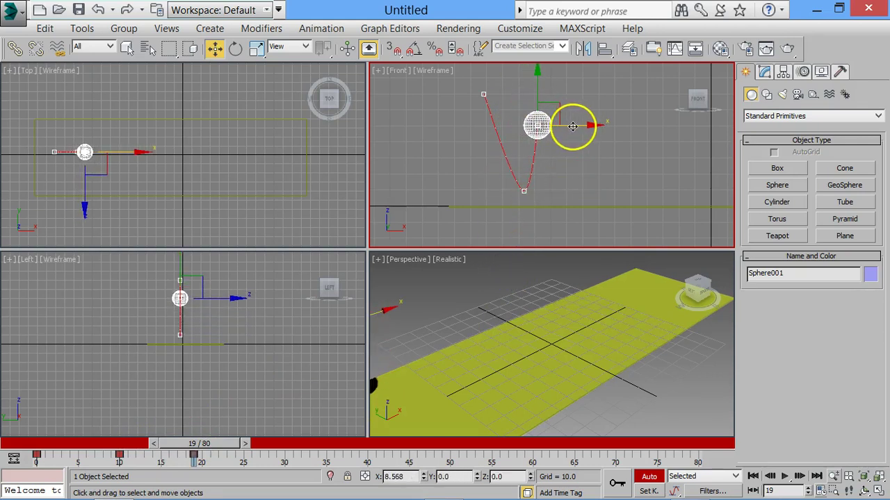
pyautogui.moveTo(222, 448); pyautogui.dragTo(292, 440)
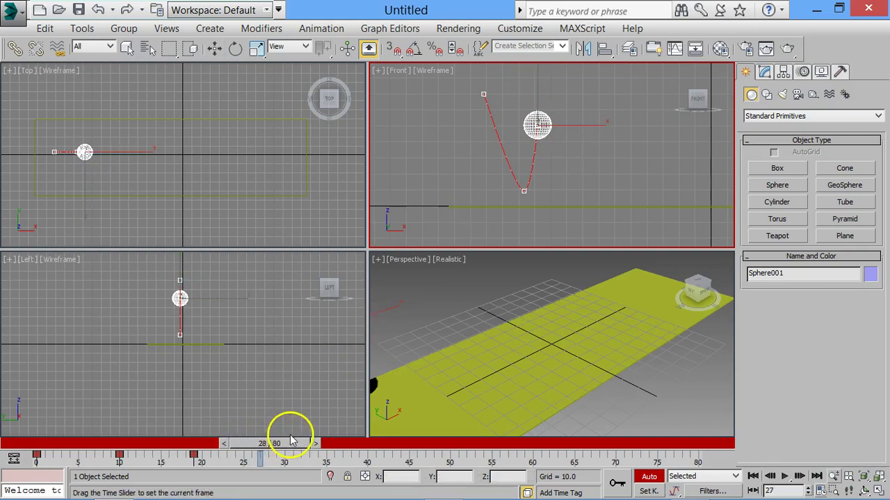
pyautogui.press('w')
pyautogui.moveTo(536, 102); pyautogui.dragTo(536, 155)
pyautogui.click(569, 167)
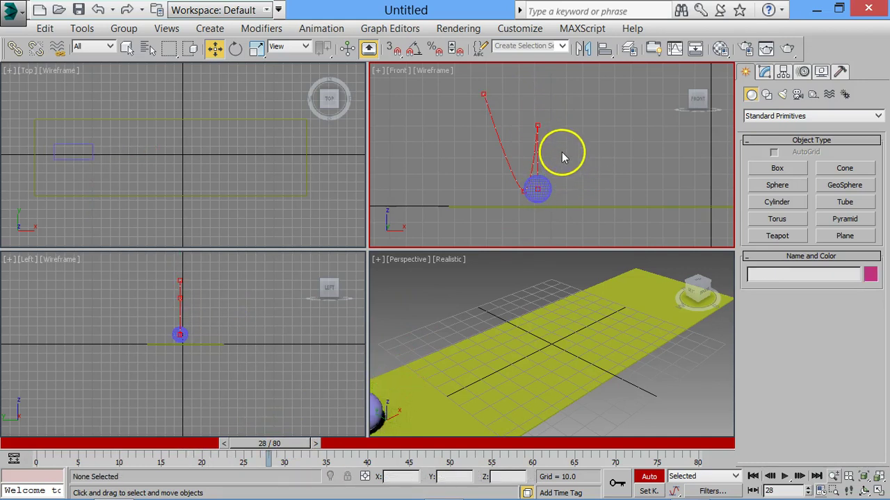
pyautogui.hotkey('alt', 'w')
pyautogui.click(323, 332)
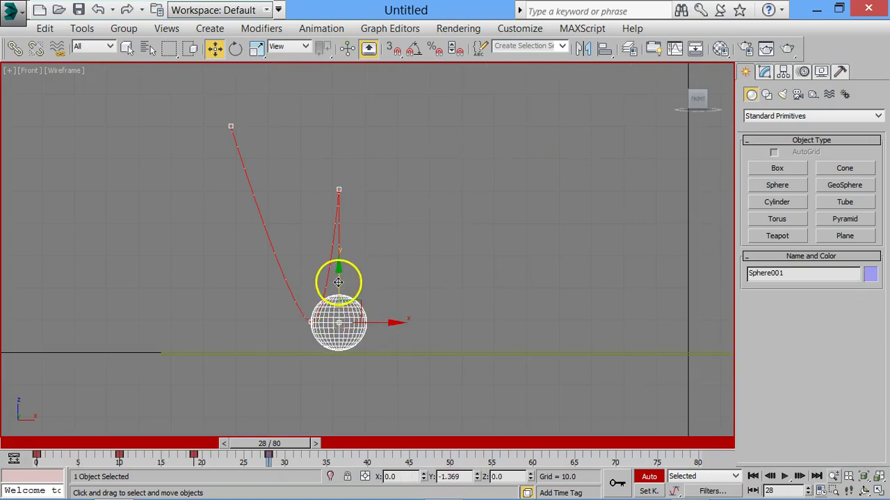
# Step: Push the landing forward and key the next peak near frame 35 and ground contact at 42
pyautogui.moveTo(377, 320); pyautogui.dragTo(408, 323)
pyautogui.moveTo(299, 447); pyautogui.dragTo(352, 442)
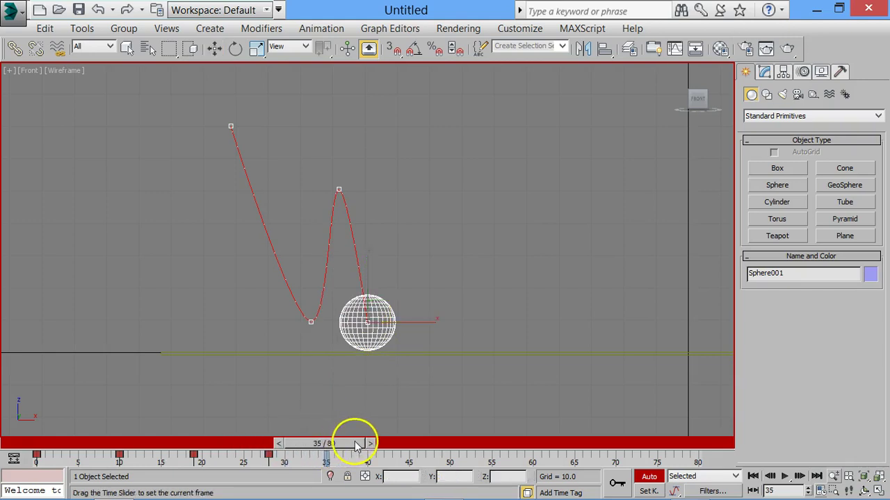
pyautogui.press('w')
pyautogui.moveTo(397, 324); pyautogui.dragTo(417, 323)
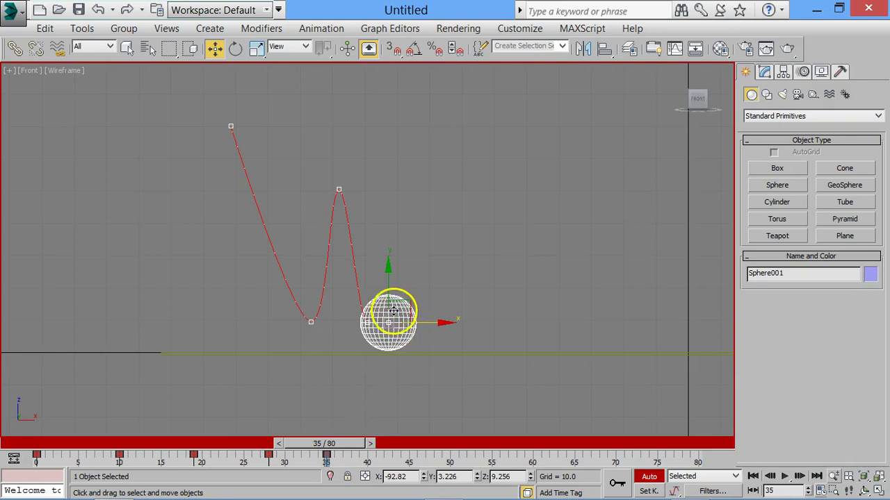
pyautogui.moveTo(385, 267); pyautogui.dragTo(387, 191)
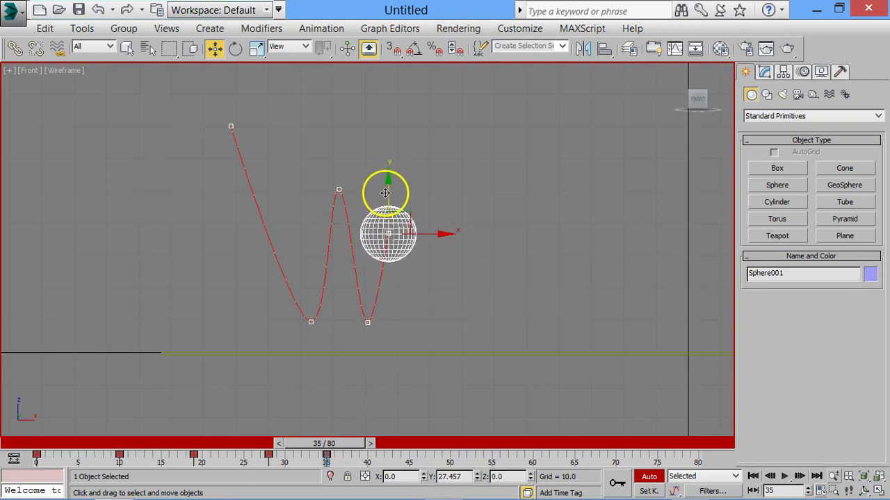
pyautogui.moveTo(347, 451)
pyautogui.mouseDown()
pyautogui.moveTo(353, 440)
pyautogui.moveTo(406, 444)
pyautogui.mouseUp()
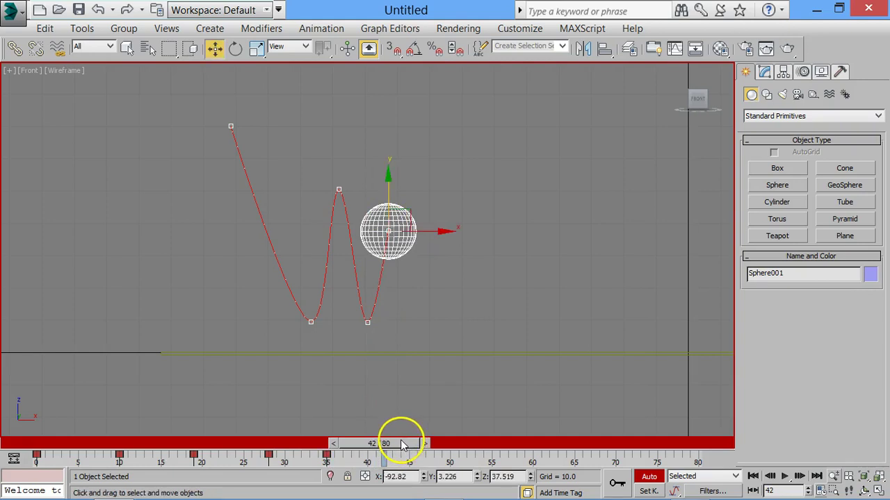
pyautogui.moveTo(385, 180); pyautogui.dragTo(385, 271)
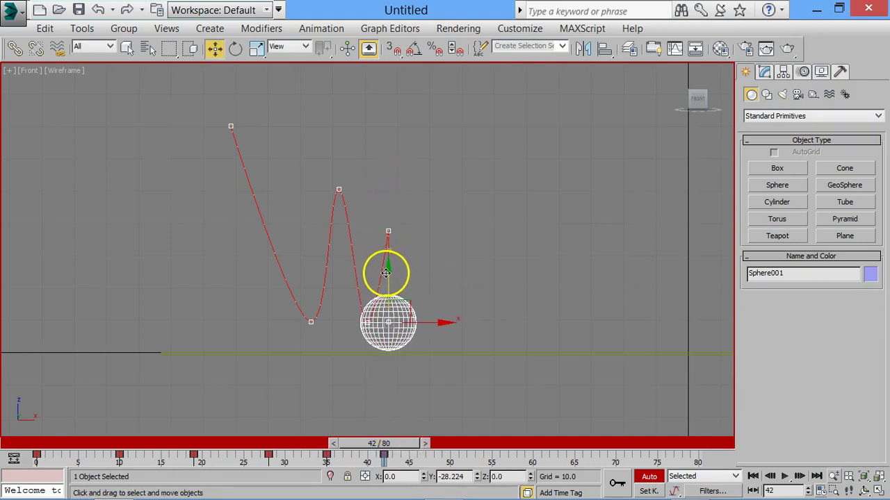
# Step: Move the ball further forward, key a smaller peak at frame 47 and a landing at 51
pyautogui.moveTo(430, 322); pyautogui.dragTo(462, 323)
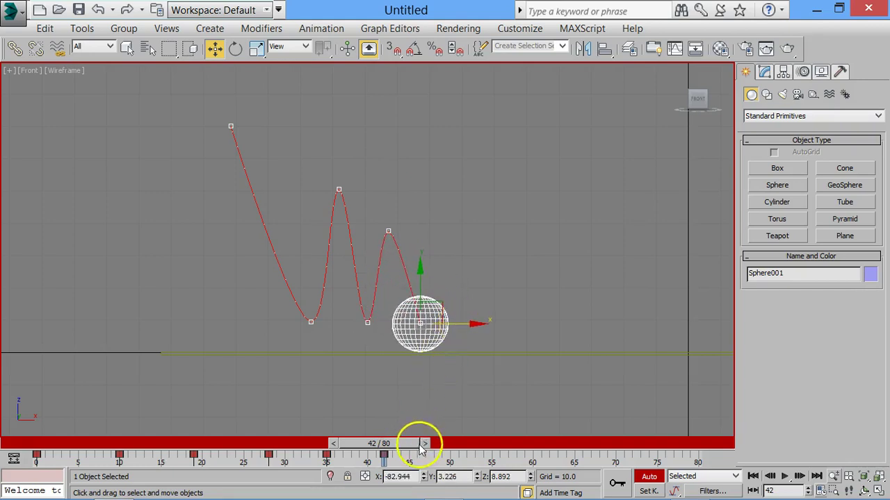
pyautogui.moveTo(400, 451); pyautogui.dragTo(440, 443)
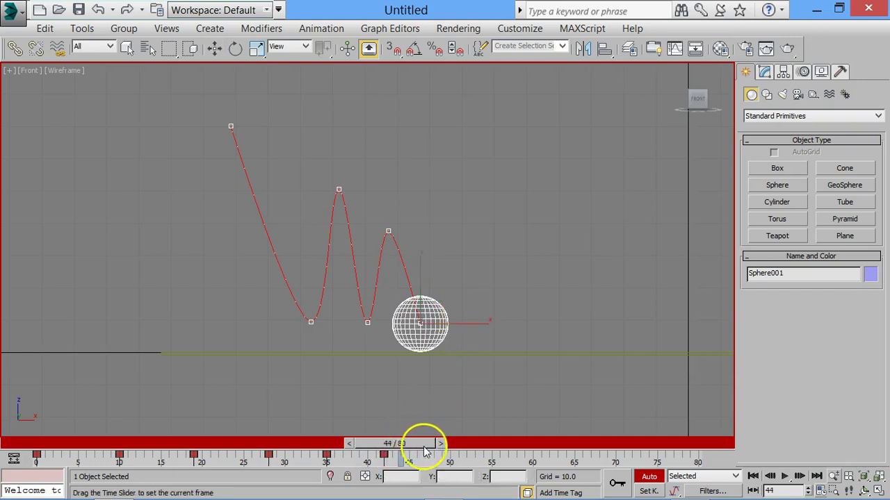
pyautogui.moveTo(435, 313); pyautogui.dragTo(450, 248)
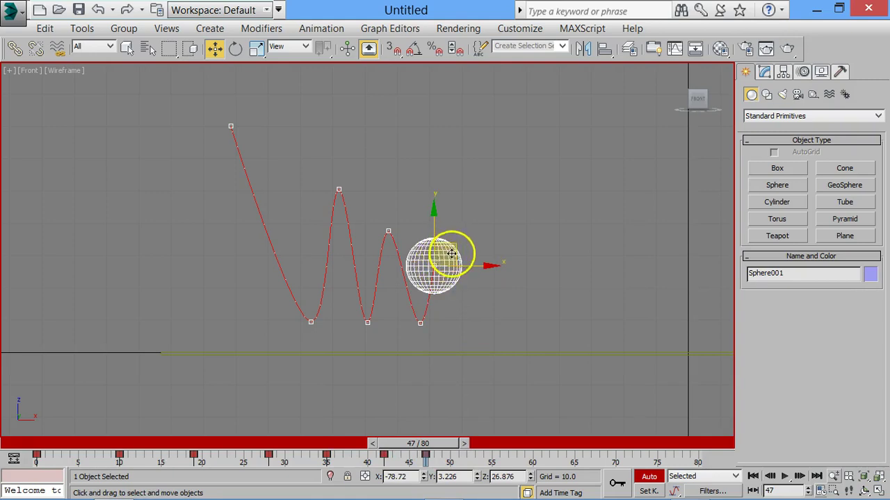
pyautogui.moveTo(442, 449)
pyautogui.mouseDown()
pyautogui.moveTo(484, 444)
pyautogui.moveTo(485, 434)
pyautogui.mouseUp()
pyautogui.press('w')
pyautogui.moveTo(452, 247); pyautogui.dragTo(477, 305)
# Step: Key a lower peak at frame 56 and a forward landing at frame 60
pyautogui.moveTo(467, 447); pyautogui.dragTo(522, 446)
pyautogui.press('w')
pyautogui.moveTo(474, 303); pyautogui.dragTo(487, 275)
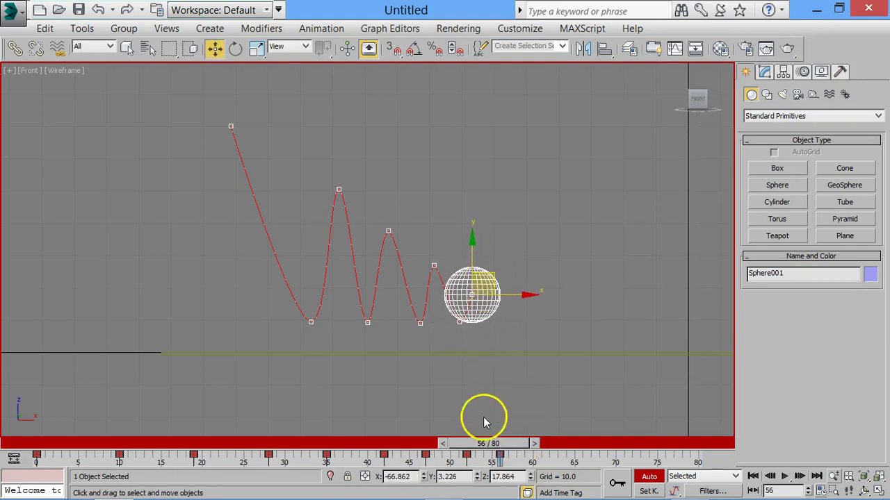
pyautogui.moveTo(496, 447); pyautogui.dragTo(535, 448)
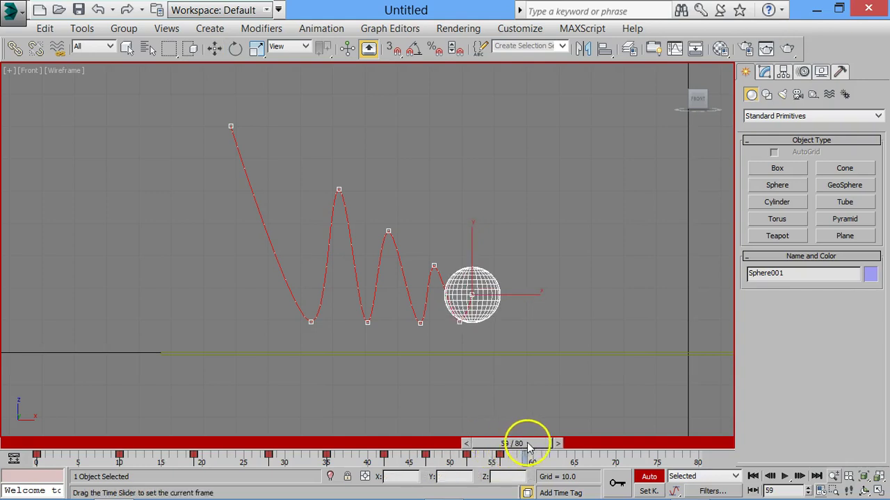
pyautogui.moveTo(485, 279); pyautogui.dragTo(501, 305)
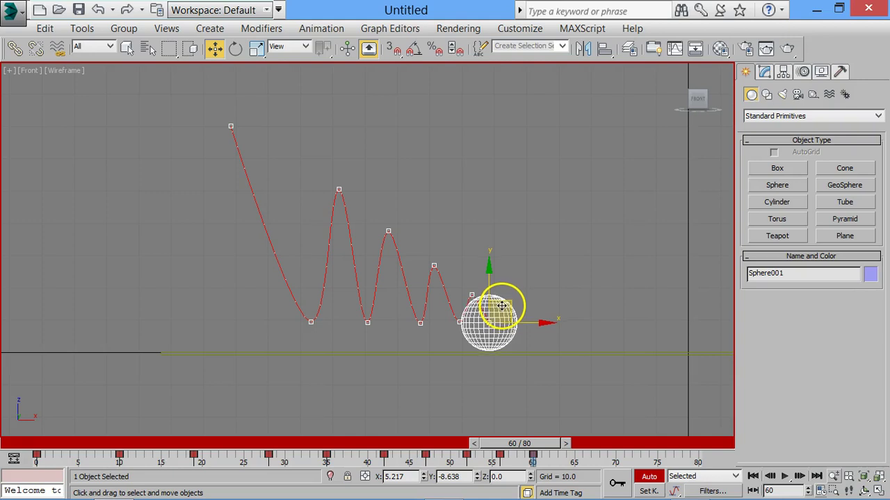
# Step: Add small hops at frames 63 and 68 with ground contacts at frames 66 and 70
pyautogui.moveTo(548, 444); pyautogui.dragTo(580, 443)
pyautogui.moveTo(507, 305); pyautogui.dragTo(518, 287)
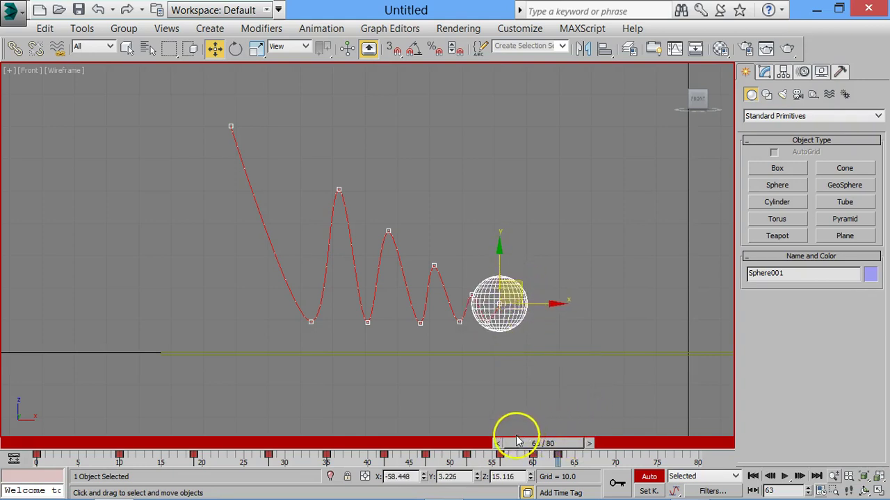
pyautogui.moveTo(574, 451); pyautogui.dragTo(602, 448)
pyautogui.press('w')
pyautogui.moveTo(517, 289); pyautogui.dragTo(533, 310)
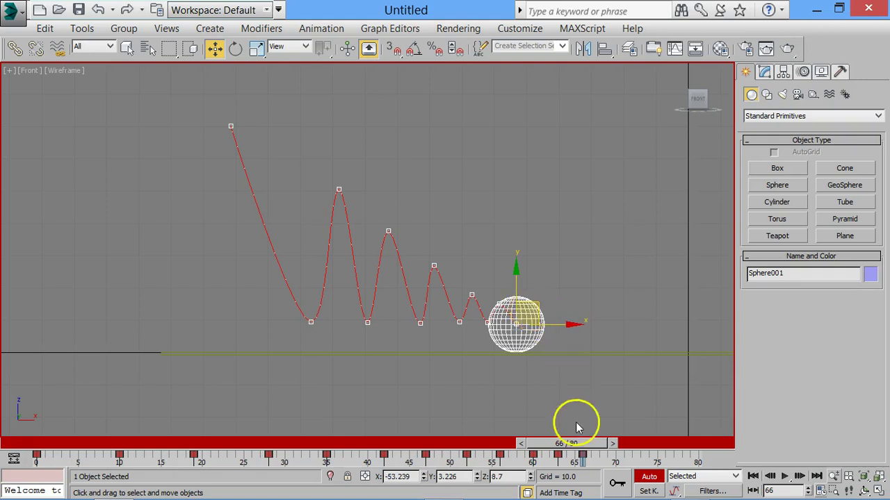
pyautogui.moveTo(584, 450); pyautogui.dragTo(611, 446)
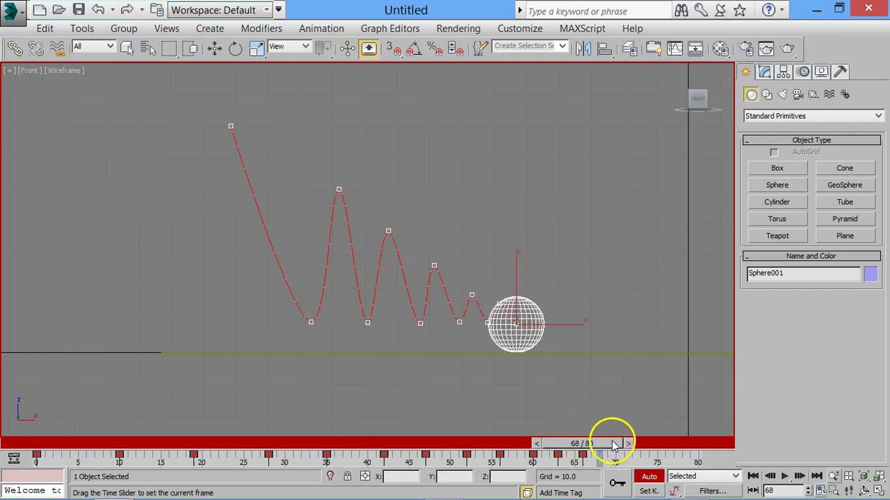
pyautogui.moveTo(522, 308)
pyautogui.mouseDown()
pyautogui.moveTo(530, 294)
pyautogui.moveTo(534, 313)
pyautogui.mouseUp()
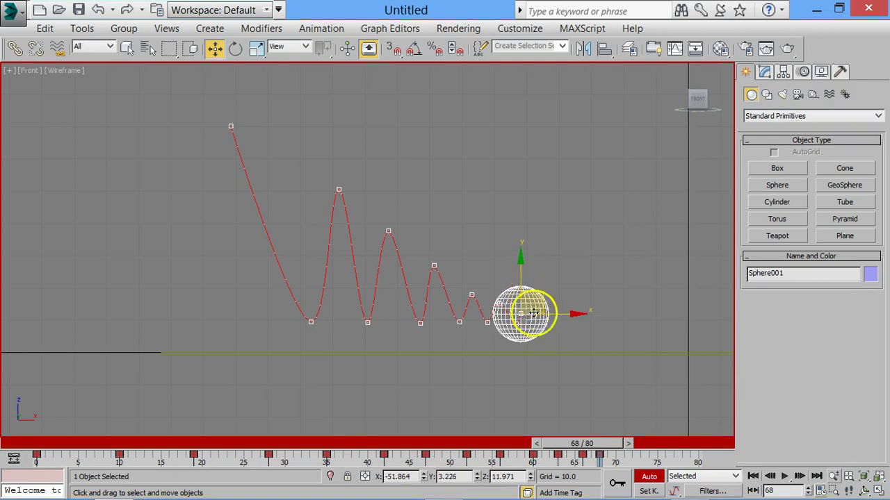
pyautogui.moveTo(614, 442); pyautogui.dragTo(630, 443)
pyautogui.press('w')
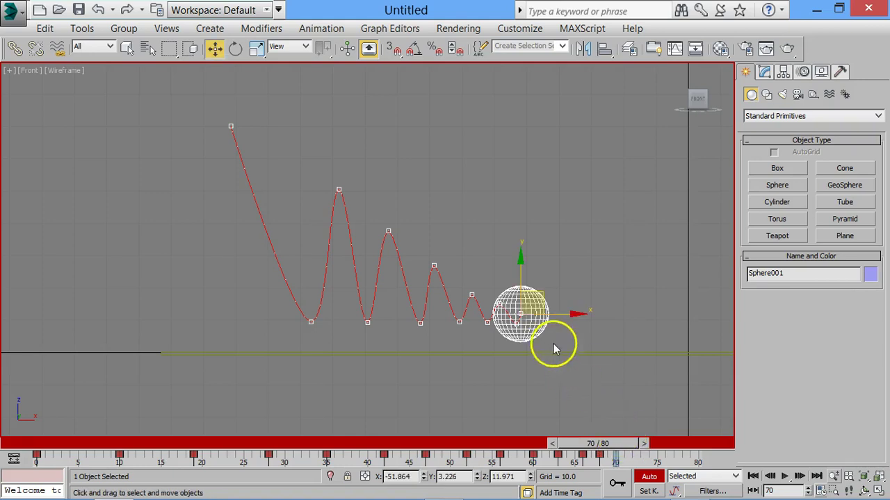
pyautogui.moveTo(533, 298); pyautogui.dragTo(538, 312)
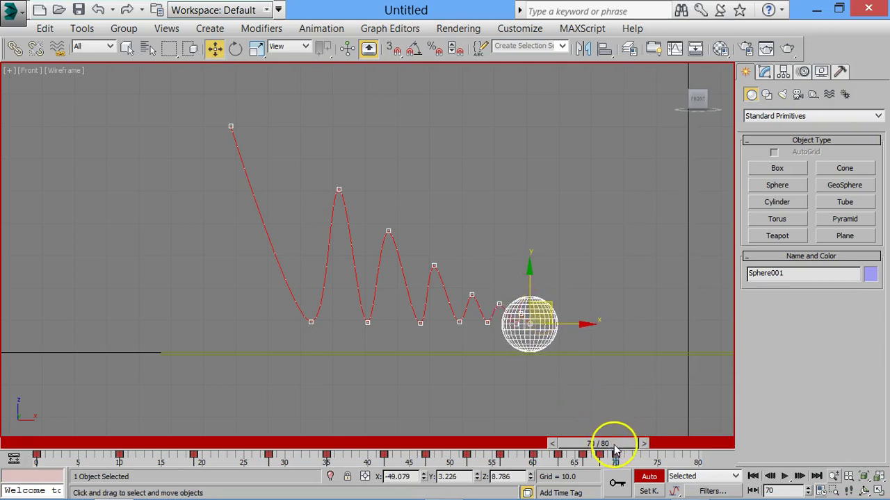
# Step: Key the last small hop at frame 72, settle the ball at frame 74, and rewind
pyautogui.moveTo(621, 447); pyautogui.dragTo(636, 445)
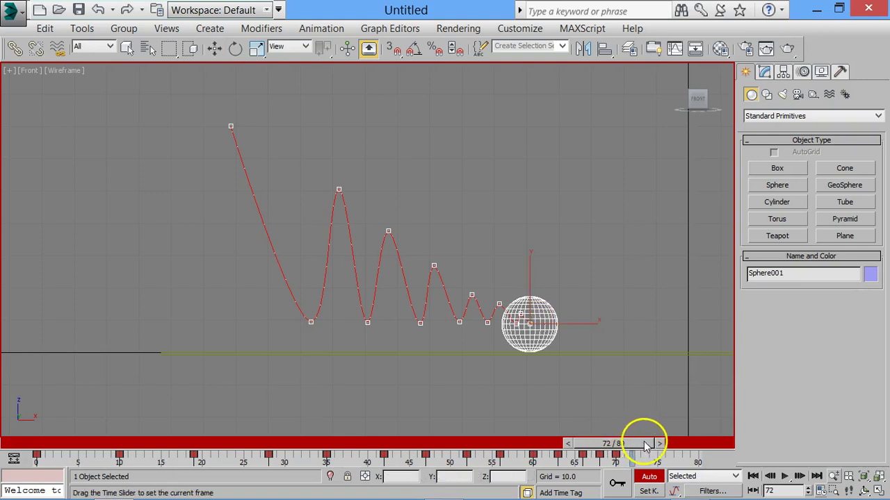
pyautogui.moveTo(548, 305)
pyautogui.mouseDown()
pyautogui.moveTo(555, 298)
pyautogui.moveTo(560, 312)
pyautogui.mouseUp()
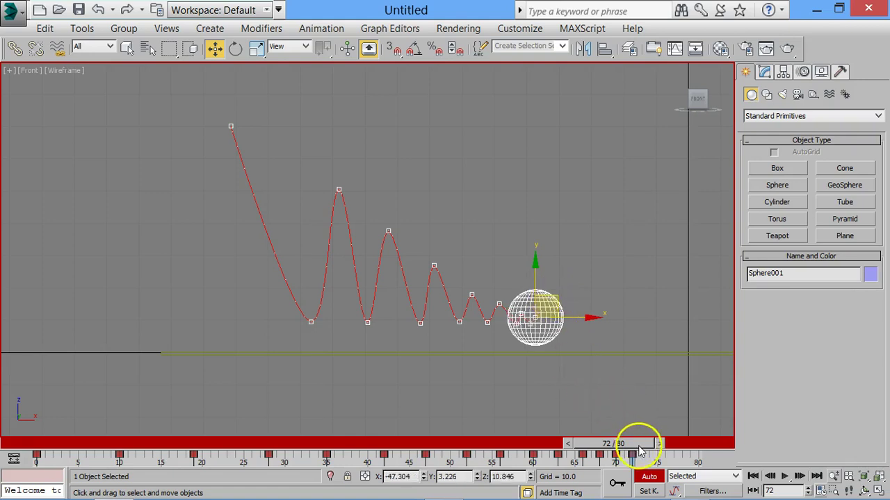
pyautogui.moveTo(639, 450); pyautogui.dragTo(660, 449)
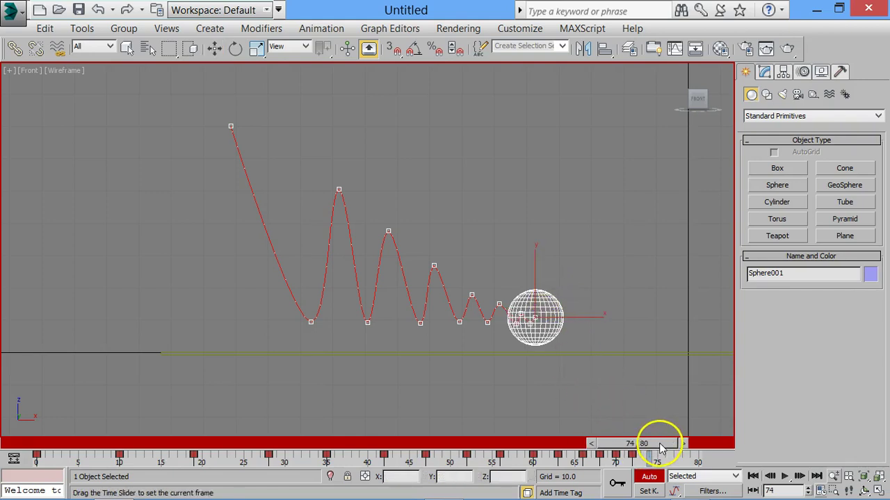
pyautogui.press('w')
pyautogui.moveTo(536, 308); pyautogui.dragTo(561, 311)
pyautogui.press('q')
pyautogui.moveTo(665, 443)
pyautogui.mouseDown()
pyautogui.moveTo(467, 449)
pyautogui.moveTo(69, 407)
pyautogui.moveTo(24, 389)
pyautogui.moveTo(671, 421)
pyautogui.moveTo(21, 360)
pyautogui.mouseUp()
# Step: Open the Curve Editor and expand Sphere001's Transform tracks
pyautogui.press('w')
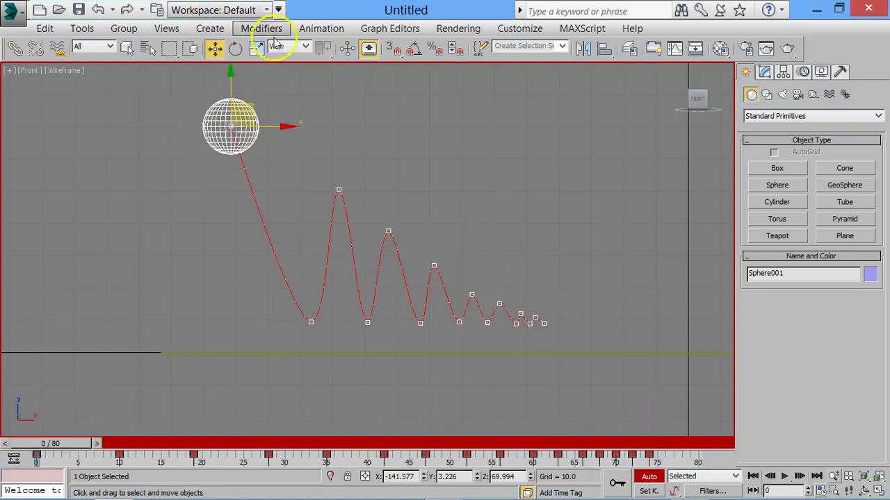
pyautogui.click(386, 29)
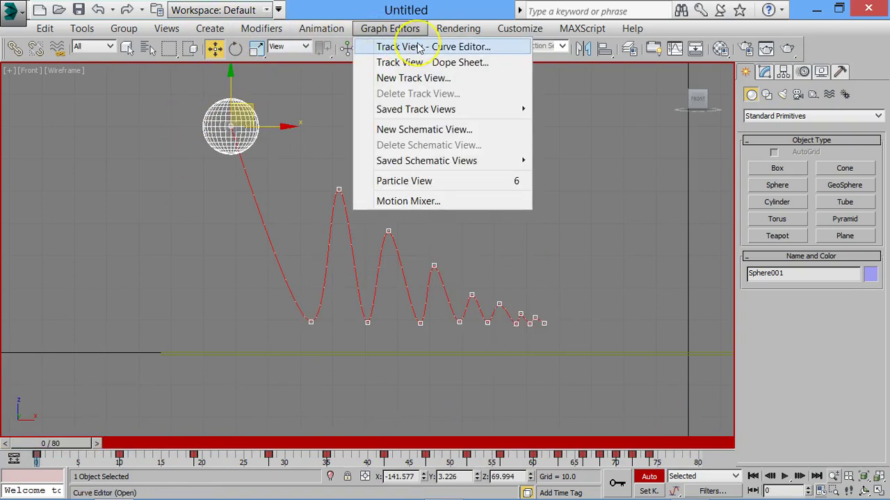
pyautogui.click(419, 46)
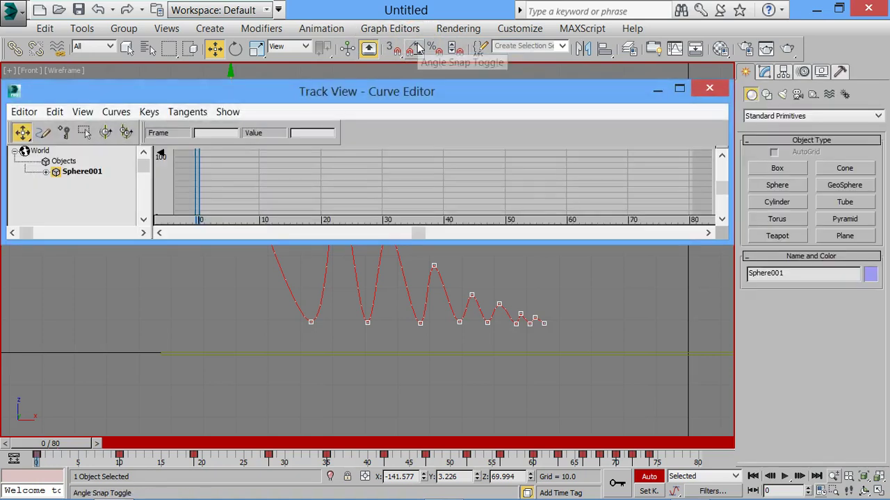
pyautogui.click(47, 172)
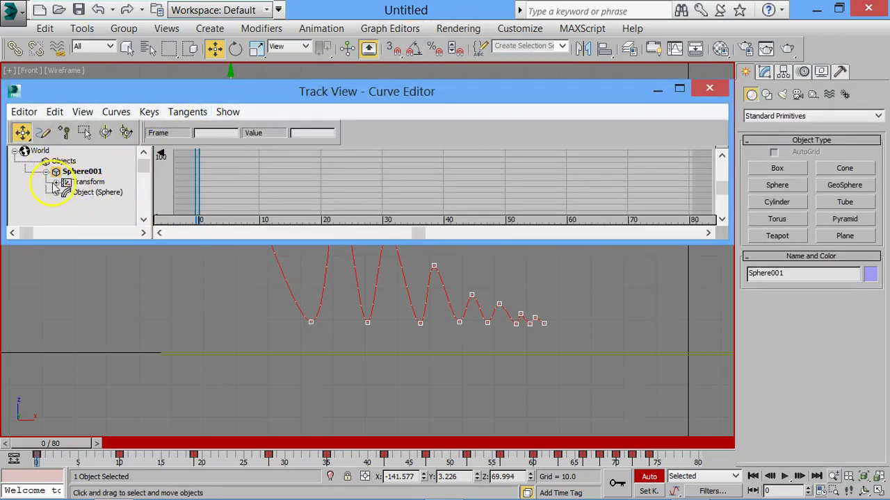
pyautogui.click(57, 182)
pyautogui.moveTo(153, 240); pyautogui.dragTo(144, 340)
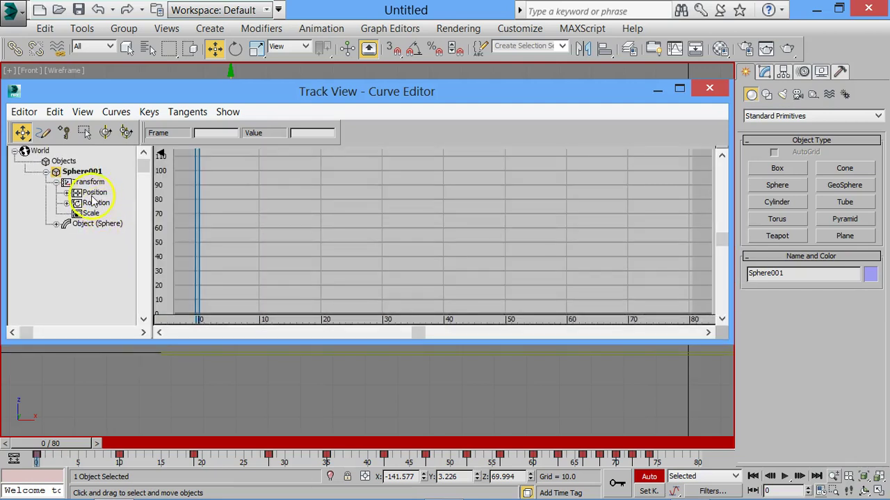
# Step: Show only the Z Position curve, zoom to fit it, and select the bounce-bottom keys
pyautogui.click(93, 195)
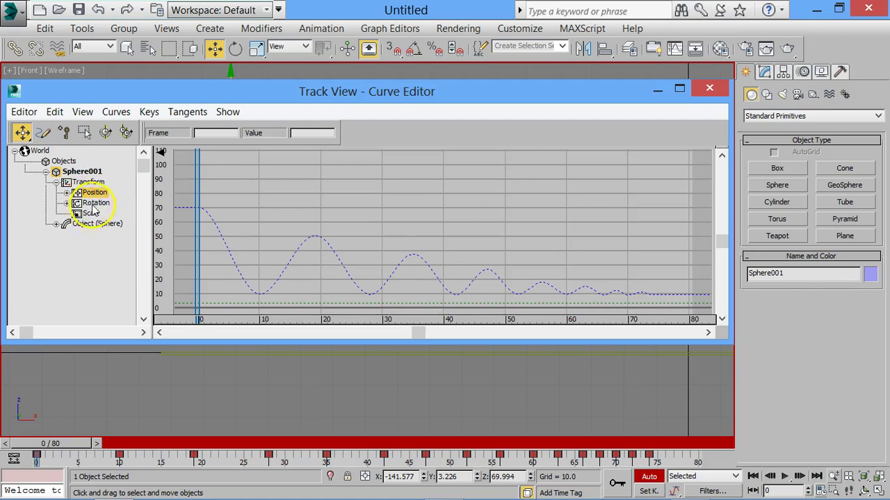
pyautogui.click(96, 203)
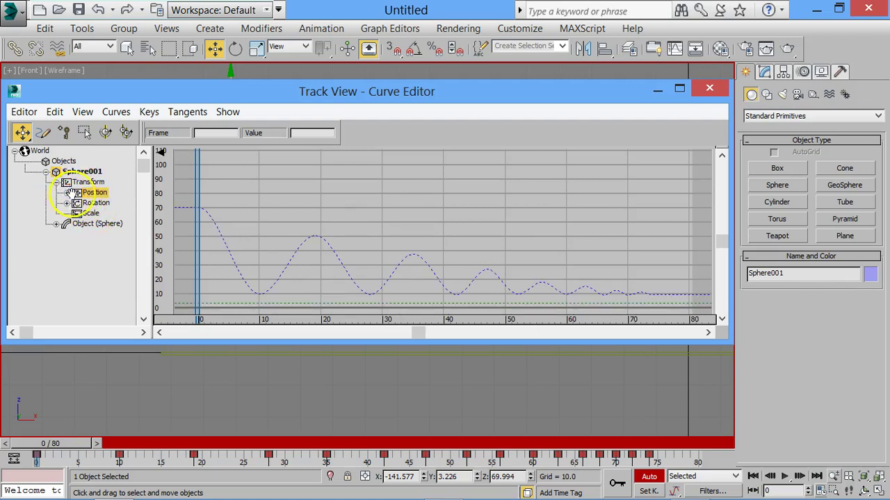
pyautogui.click(67, 193)
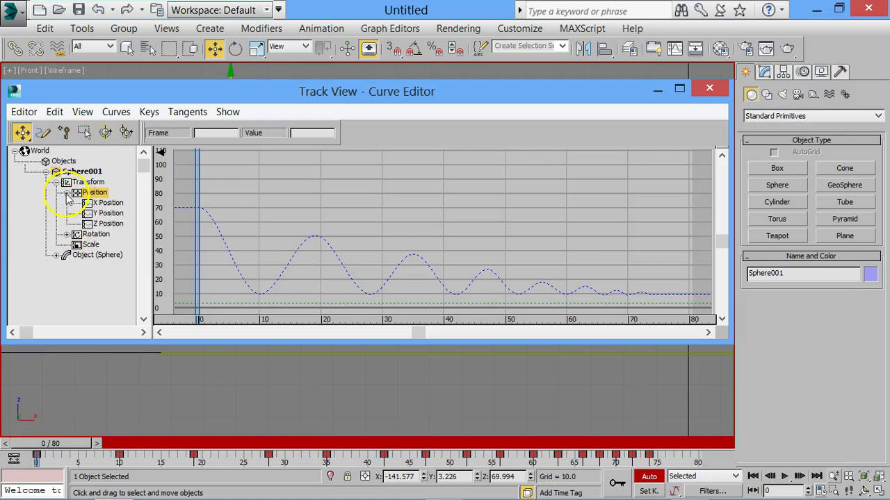
pyautogui.click(108, 224)
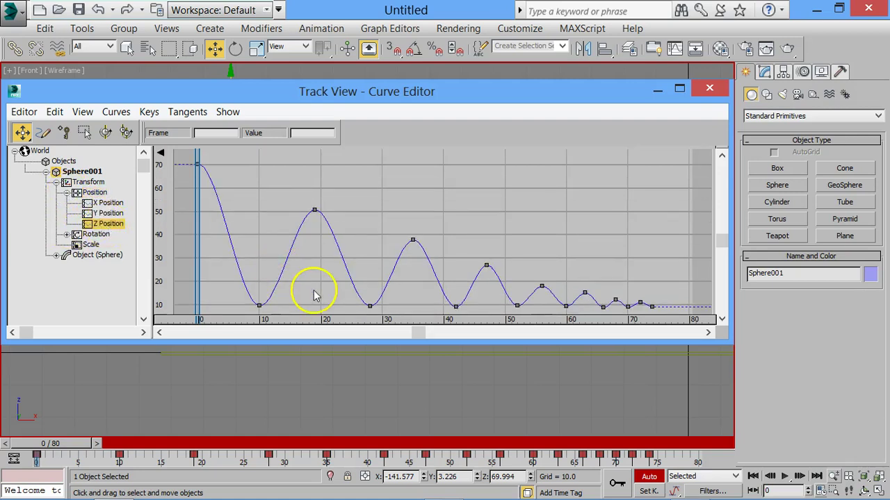
pyautogui.press('z')
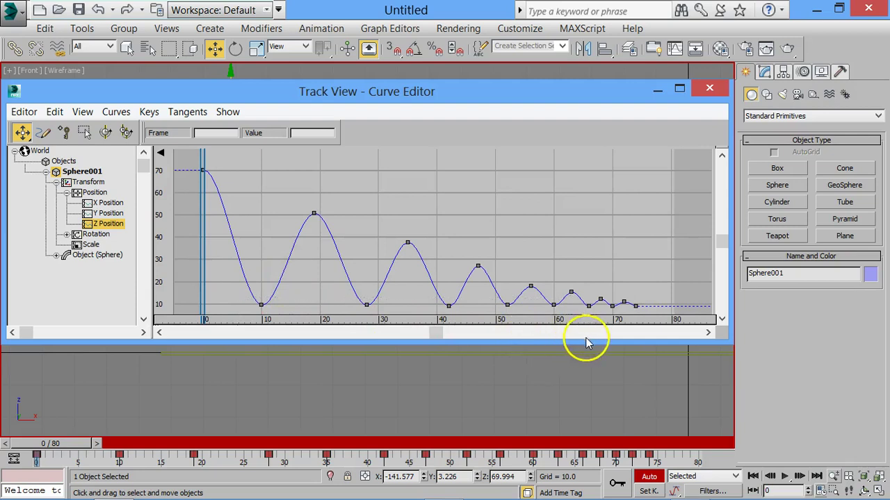
pyautogui.moveTo(598, 338); pyautogui.dragTo(596, 338)
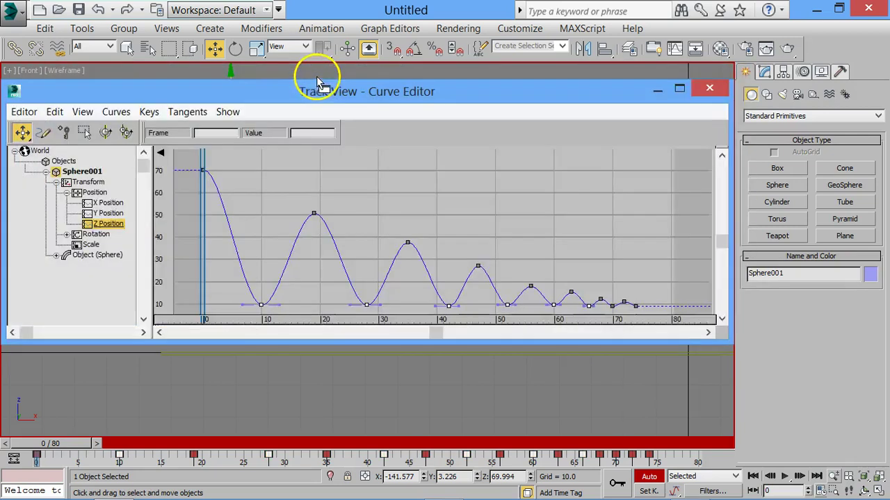
# Step: Break tangents on the bottom keys and angle handles into sharp V corners at frames 10, 28, 42 and 50
pyautogui.moveTo(278, 89); pyautogui.dragTo(297, 72)
pyautogui.click(246, 96)
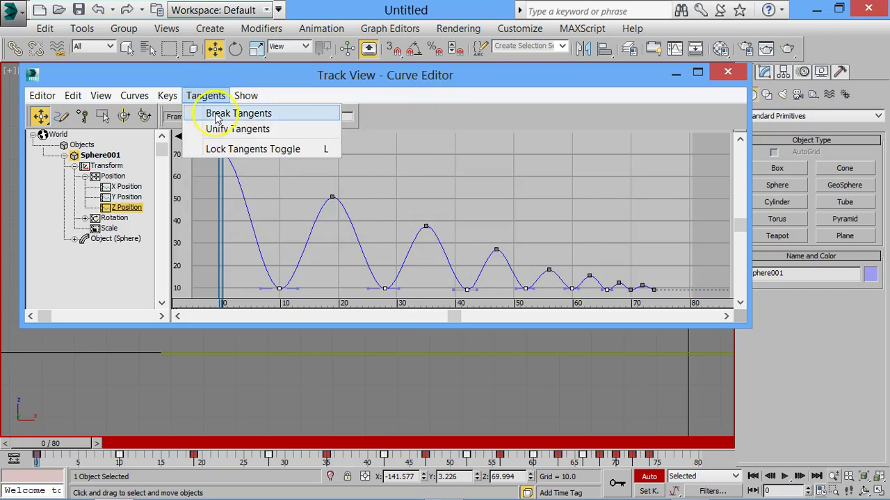
pyautogui.click(218, 116)
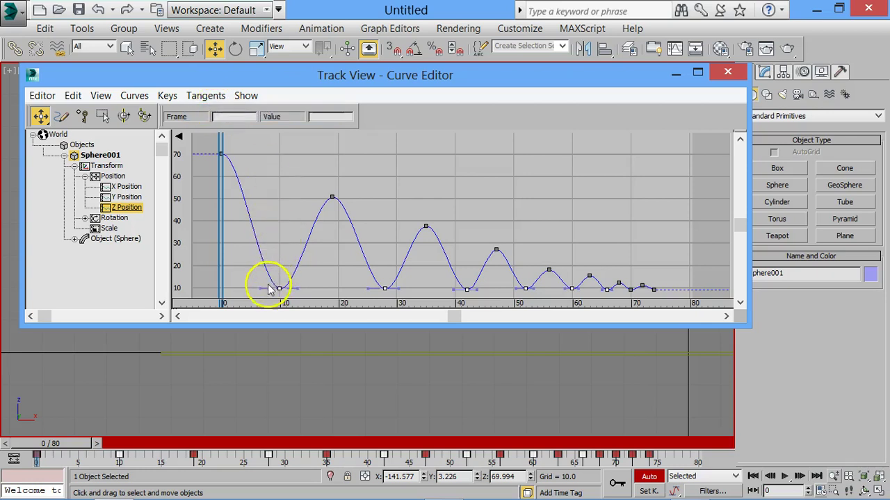
pyautogui.moveTo(261, 292)
pyautogui.mouseDown()
pyautogui.moveTo(273, 264)
pyautogui.moveTo(289, 265)
pyautogui.mouseUp()
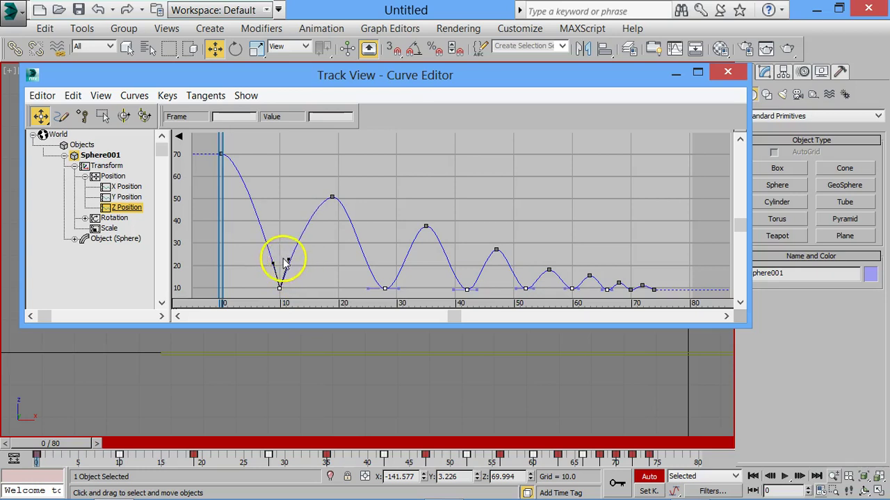
pyautogui.moveTo(275, 266); pyautogui.dragTo(280, 278)
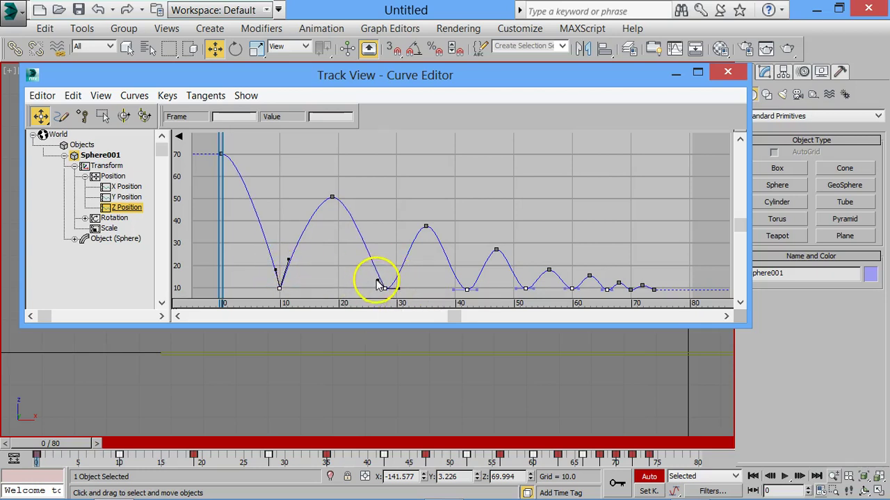
pyautogui.moveTo(397, 290); pyautogui.dragTo(389, 273)
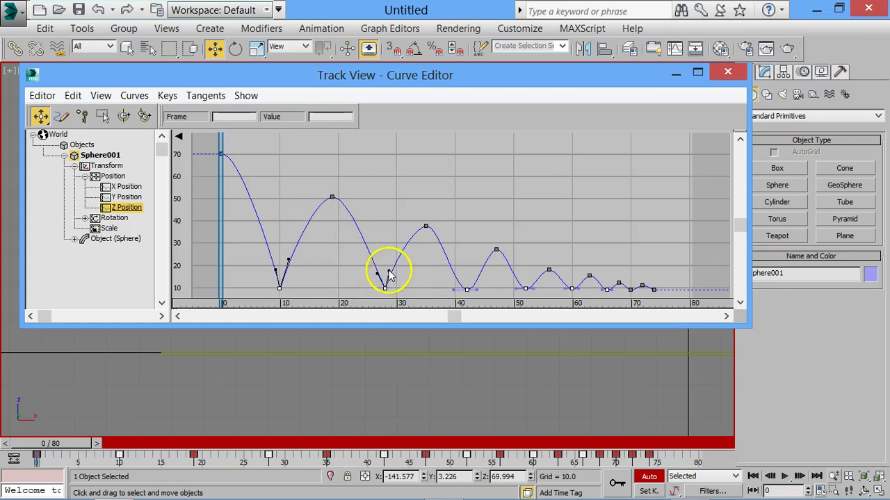
pyautogui.click(465, 289)
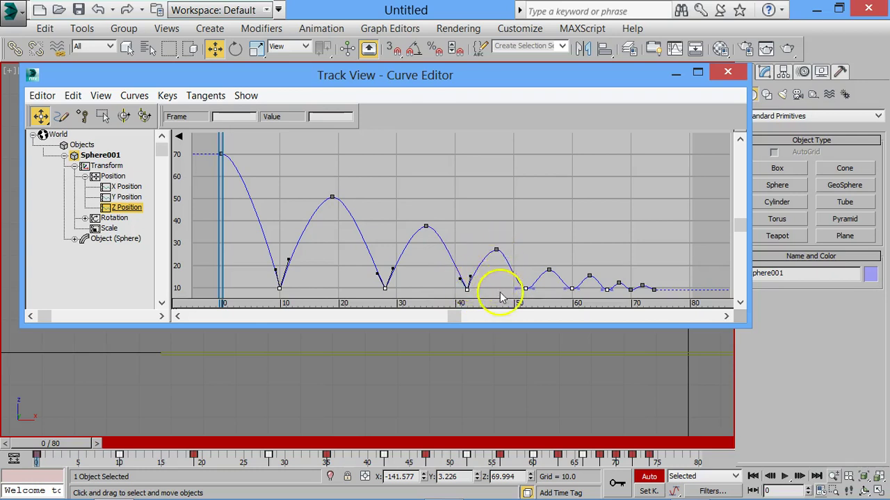
pyautogui.click(523, 288)
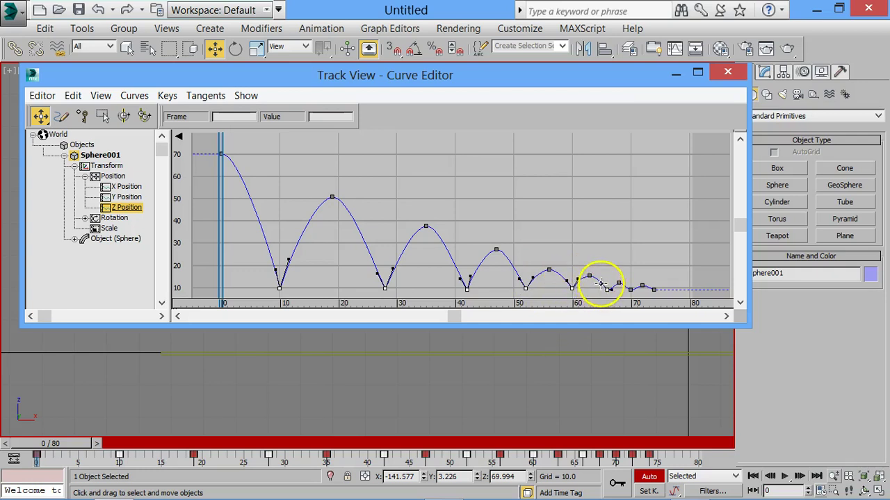
# Step: Zoom into frames 40–85 of the height curve and make the frame-66 dip shallower
pyautogui.scroll(2, 601, 285)
pyautogui.scroll(2, 602, 278)
pyautogui.scroll(2, 602, 258)
pyautogui.scroll(2, 528, 208)
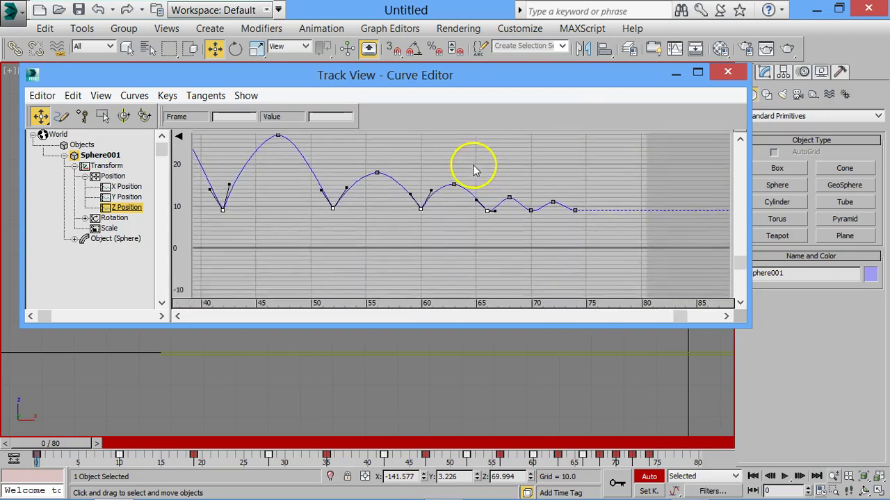
pyautogui.moveTo(472, 170); pyautogui.dragTo(466, 191, button='middle')
pyautogui.moveTo(488, 230)
pyautogui.mouseDown()
pyautogui.moveTo(475, 229)
pyautogui.moveTo(523, 232)
pyautogui.mouseUp()
# Step: Unify the frame-70 key's tangents and deepen its dip into a sharp V, checking the frame-74 key
pyautogui.click(522, 233)
pyautogui.click(566, 230)
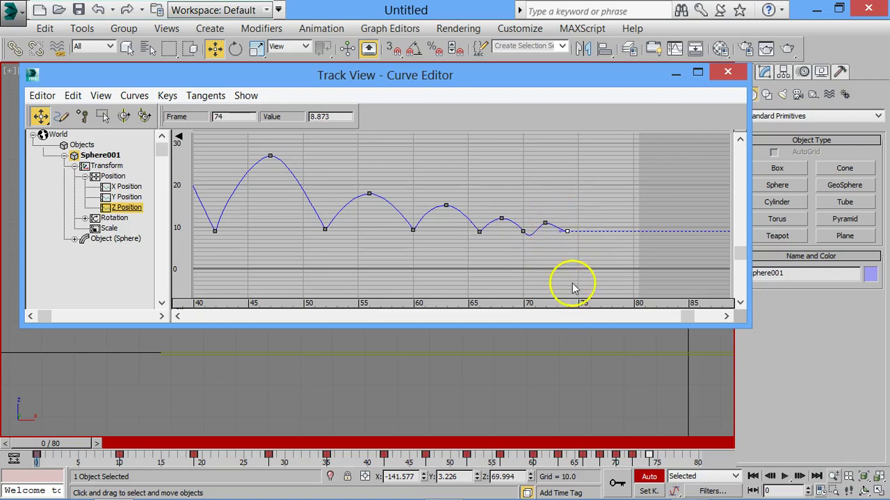
pyautogui.click(521, 229)
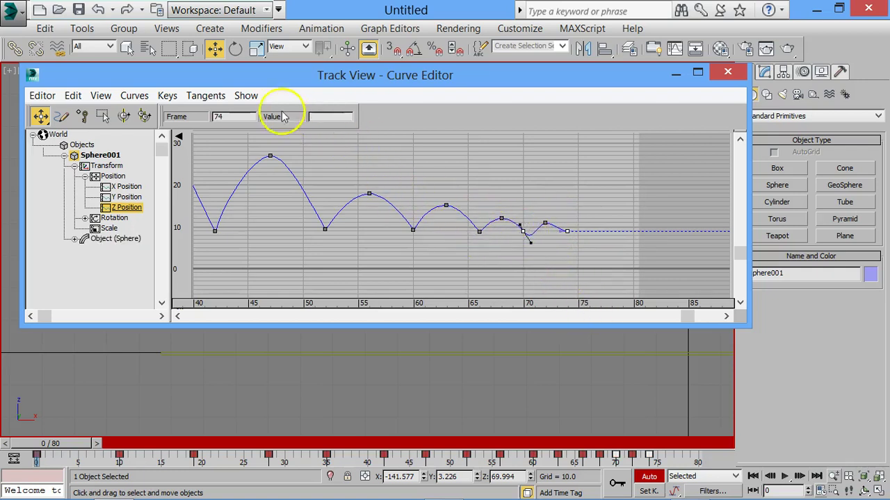
pyautogui.click(201, 96)
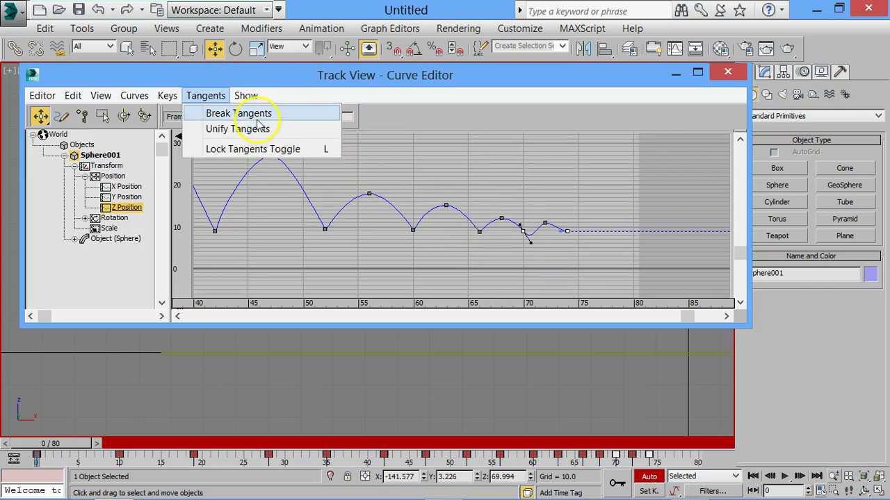
pyautogui.click(257, 128)
pyautogui.moveTo(522, 232); pyautogui.dragTo(535, 235)
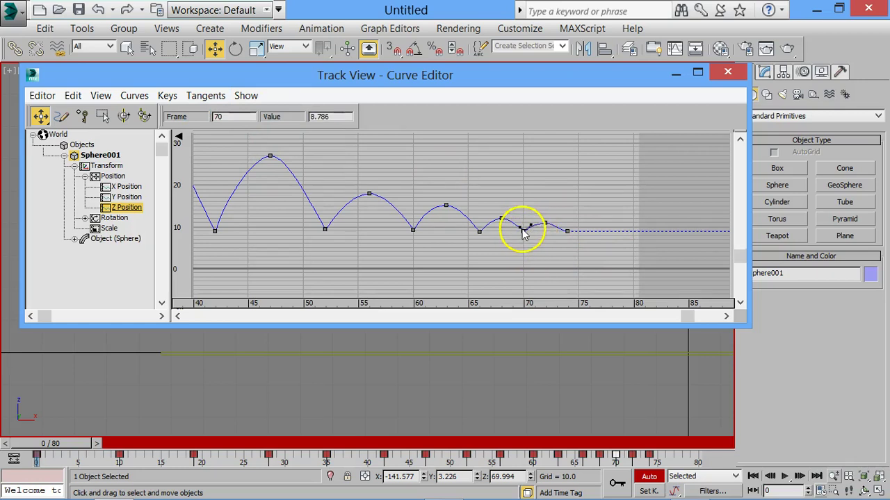
pyautogui.click(567, 232)
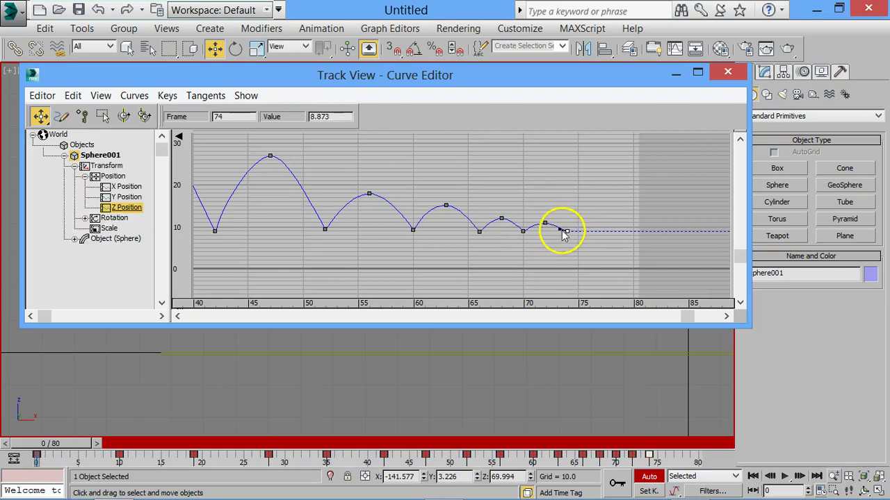
# Step: Close the curve editor, play the bounce, and switch the Front viewport to Shaded
pyautogui.click(729, 72)
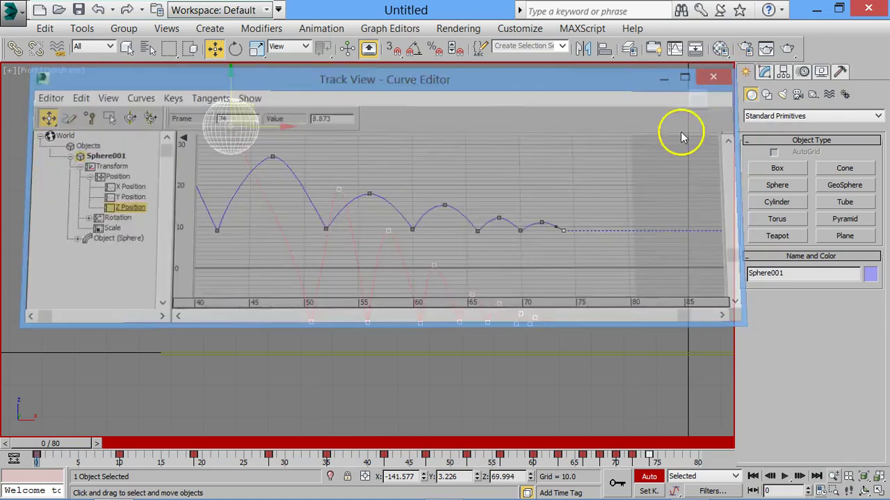
pyautogui.click(545, 368)
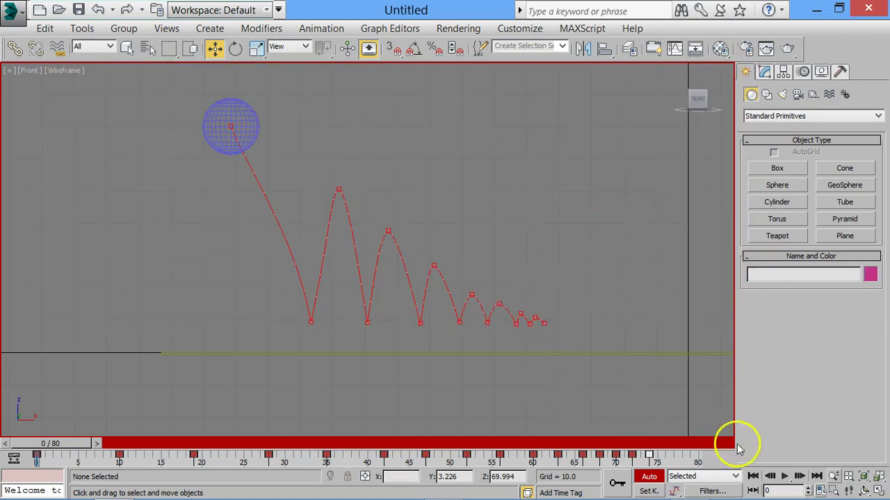
pyautogui.click(784, 477)
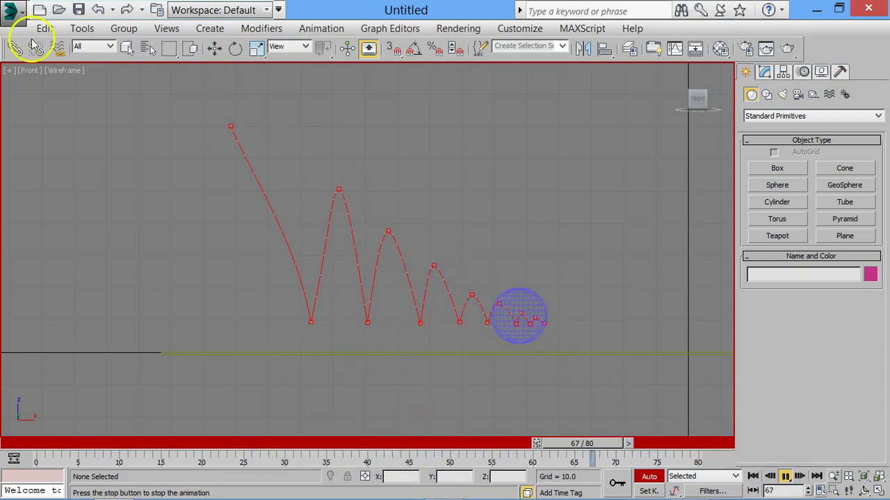
pyautogui.click(63, 71)
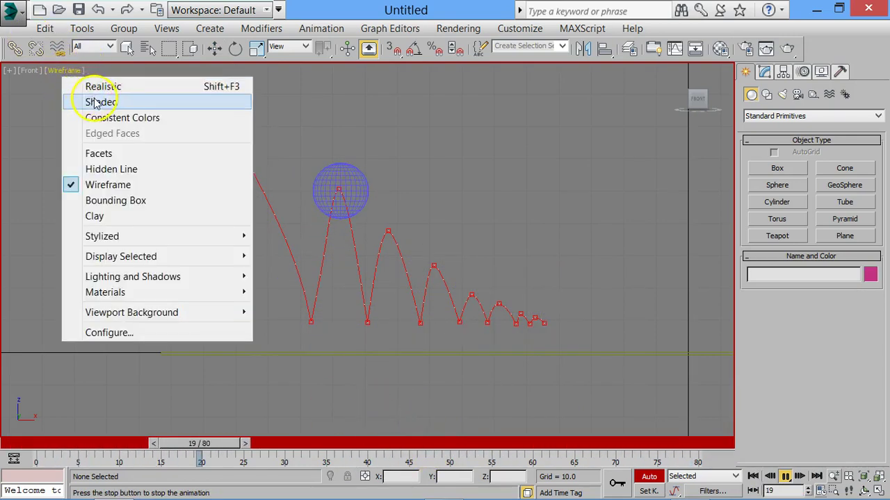
pyautogui.click(90, 101)
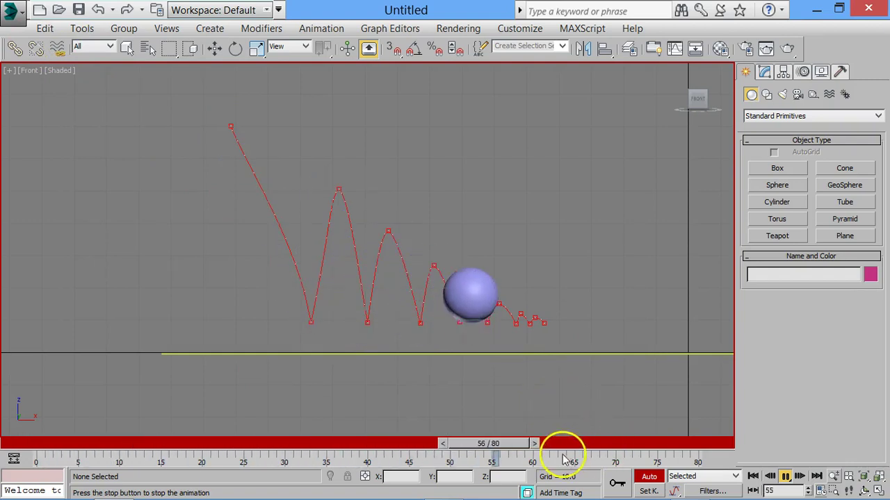
# Step: Stop playback, return the time slider to the start, and reopen the Track View Curve Editor
pyautogui.moveTo(447, 449)
pyautogui.mouseDown()
pyautogui.moveTo(10, 411)
pyautogui.moveTo(99, 417)
pyautogui.mouseUp()
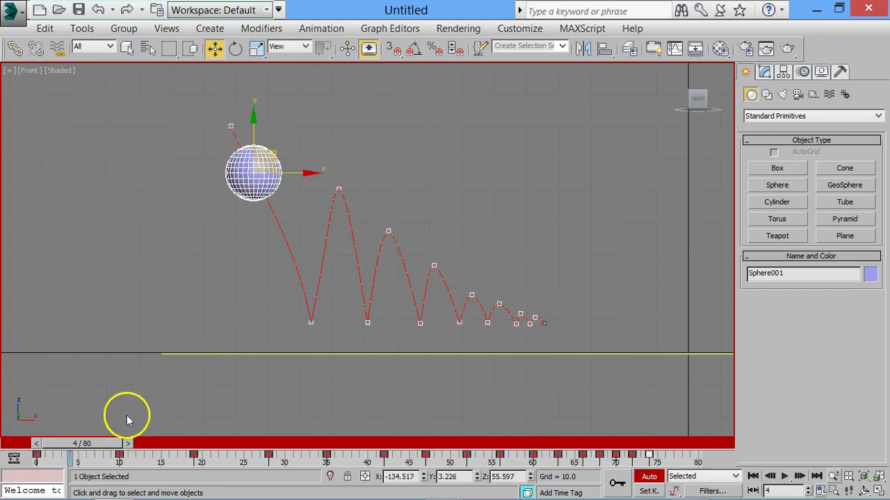
pyautogui.moveTo(104, 443)
pyautogui.mouseDown()
pyautogui.moveTo(151, 442)
pyautogui.moveTo(78, 428)
pyautogui.mouseUp()
pyautogui.press('w')
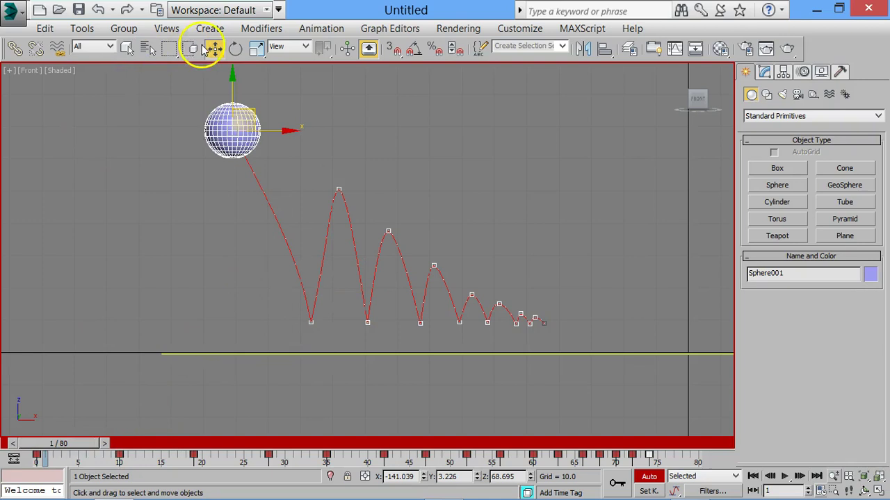
pyautogui.click(385, 28)
# Step: Flatten the frame-0 key's tangent so the ball eases into its first drop
pyautogui.click(407, 45)
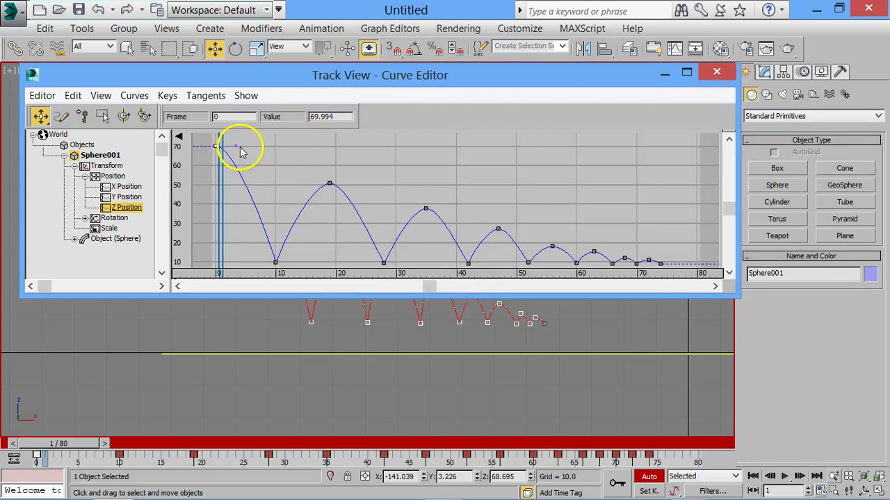
pyautogui.click(217, 146)
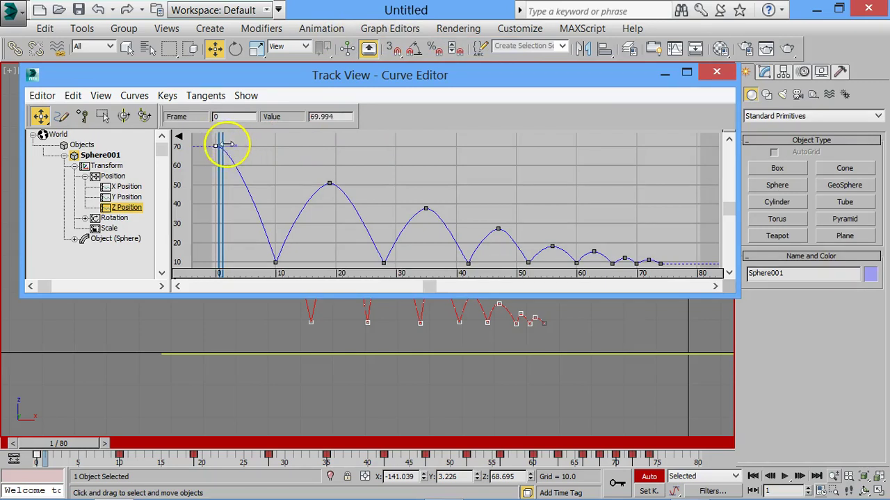
pyautogui.moveTo(235, 144); pyautogui.dragTo(260, 146)
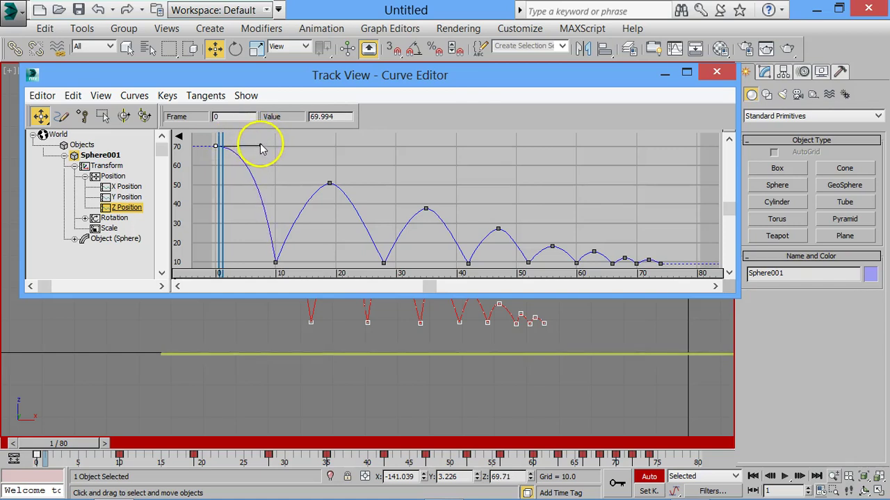
# Step: Close the curve editor and set the Front viewport back to Wireframe
pyautogui.click(716, 73)
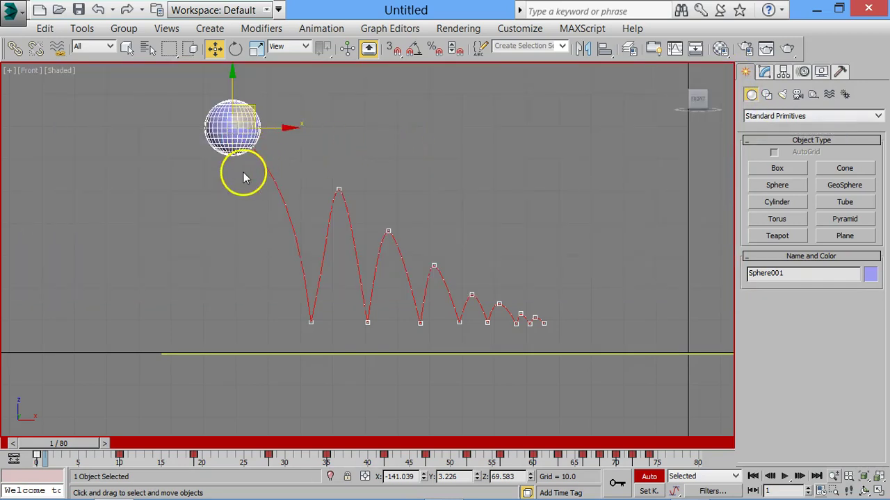
pyautogui.click(61, 70)
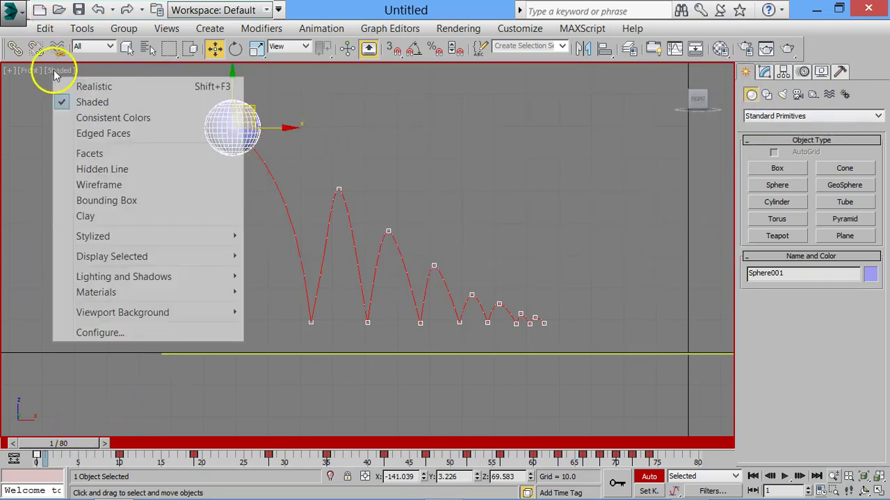
pyautogui.click(66, 184)
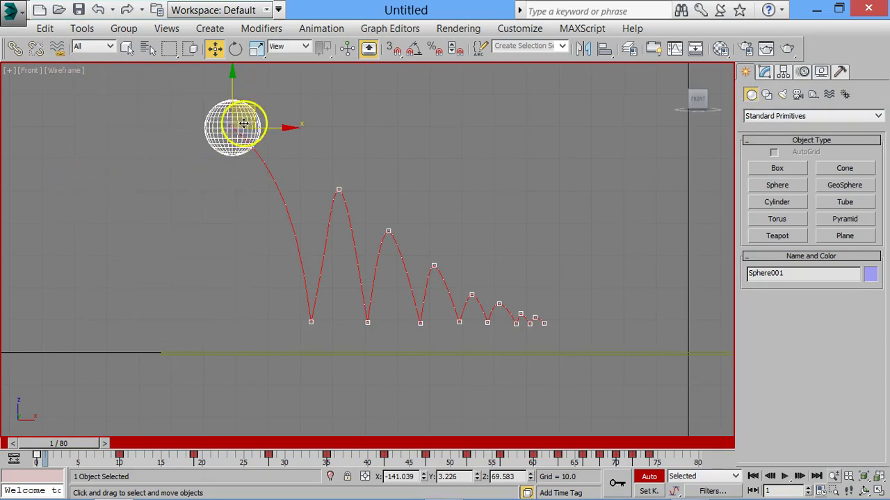
# Step: Switch the Front viewport to Shaded display
pyautogui.click(69, 70)
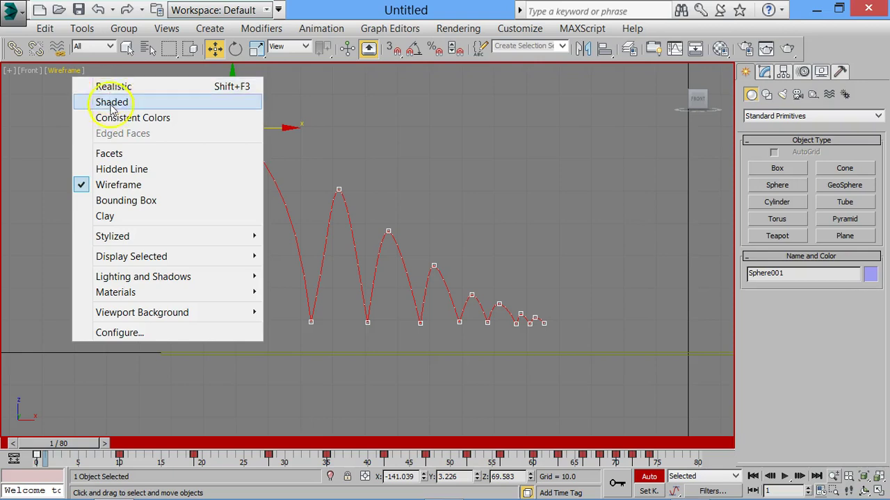
pyautogui.click(111, 105)
pyautogui.click(456, 143)
pyautogui.click(247, 114)
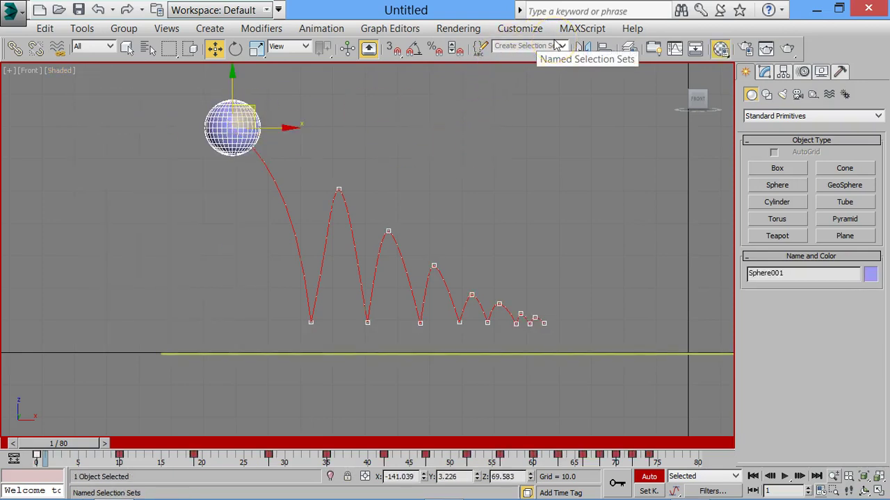
# Step: Open the Material Editor with Auto Key turned off and the time slider at frame 73
pyautogui.press('m')
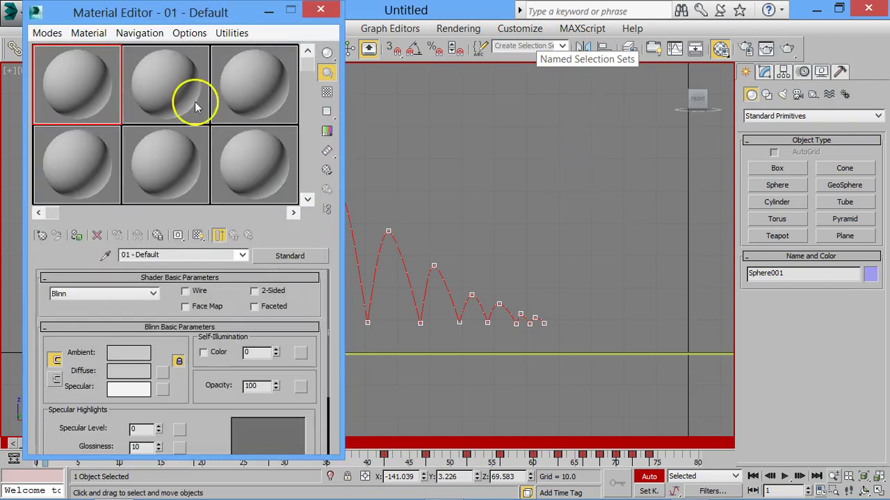
pyautogui.click(647, 477)
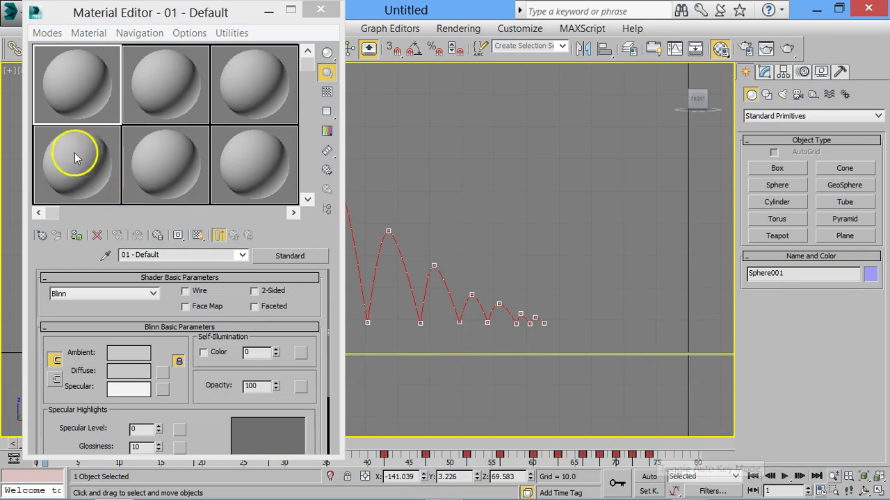
pyautogui.click(88, 89)
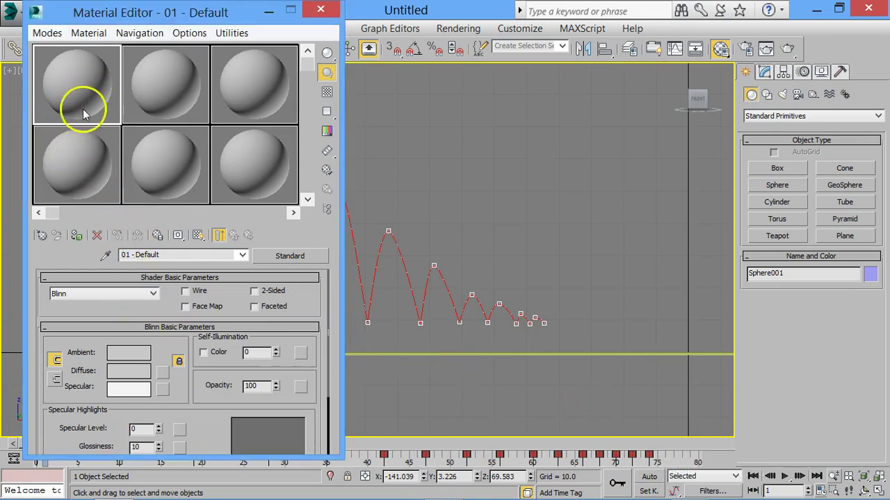
pyautogui.moveTo(492, 455); pyautogui.dragTo(619, 453)
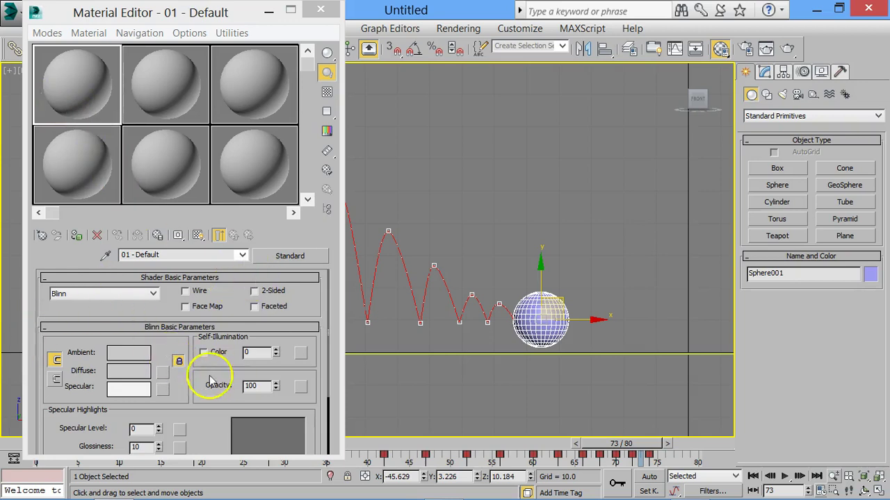
# Step: Use a Checker map as Diffuse, apply the material to the sphere, and show it in the viewport
pyautogui.click(160, 373)
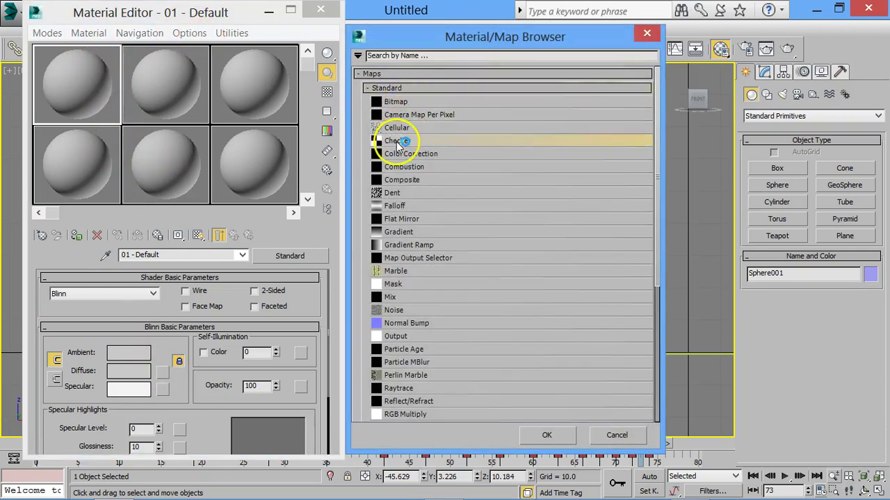
pyautogui.doubleClick(399, 143)
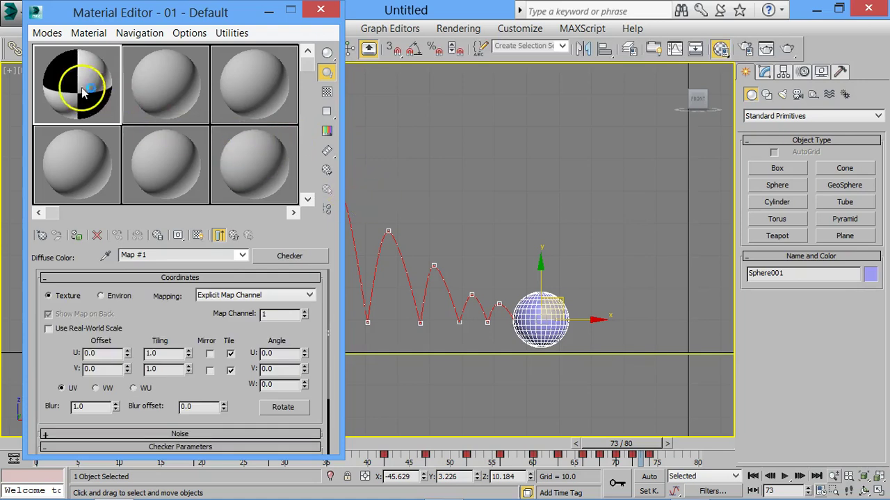
pyautogui.moveTo(69, 85); pyautogui.dragTo(539, 321)
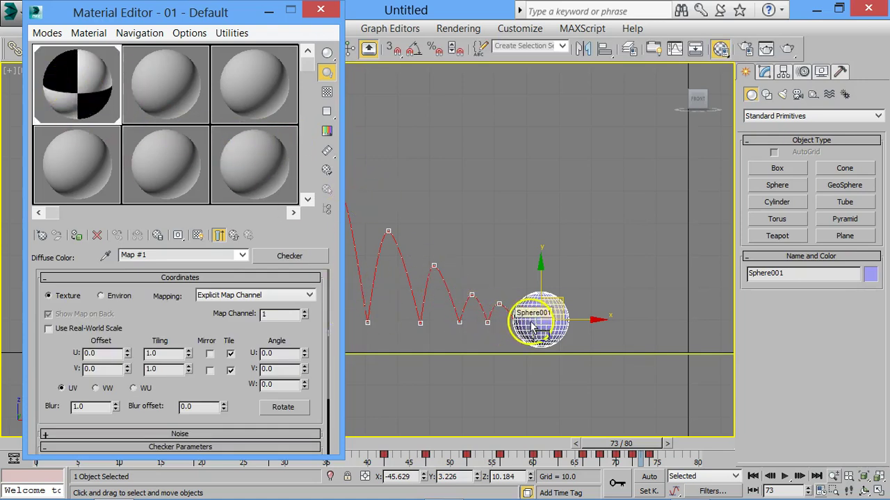
pyautogui.click(198, 236)
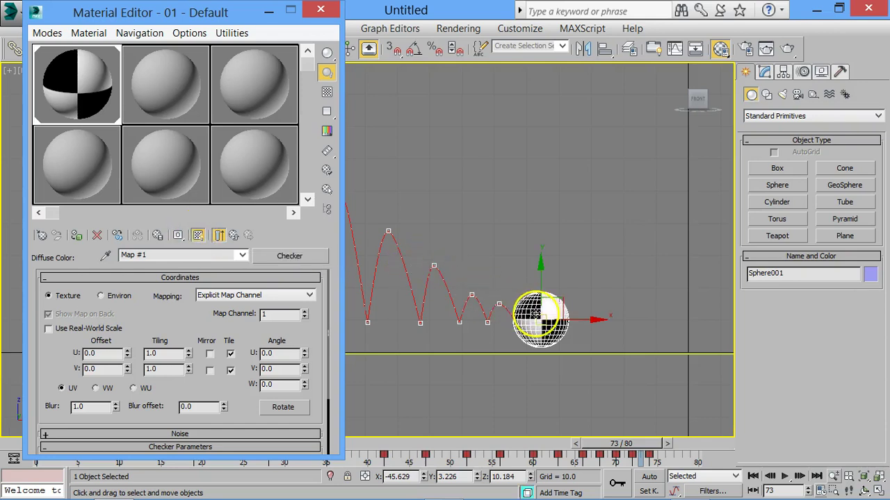
pyautogui.click(330, 18)
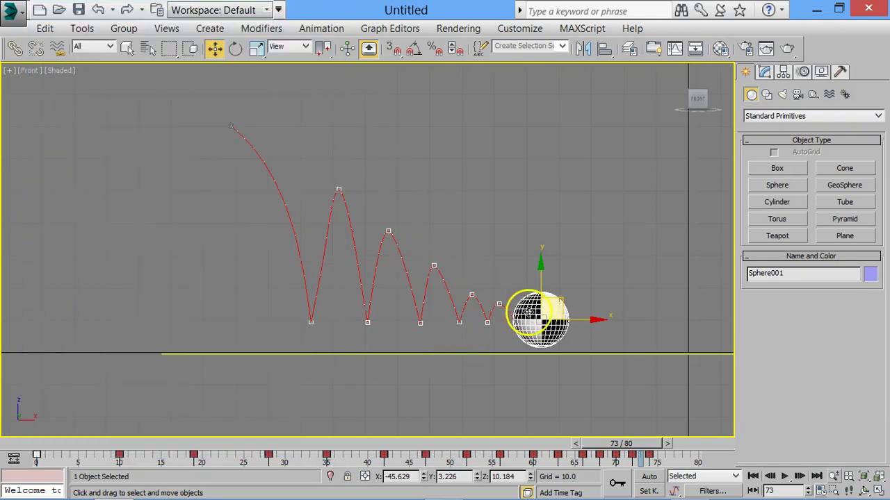
# Step: Turn Auto Key back on and go to frame 74
pyautogui.moveTo(647, 453)
pyautogui.mouseDown()
pyautogui.moveTo(494, 450)
pyautogui.moveTo(577, 453)
pyautogui.moveTo(646, 472)
pyautogui.moveTo(772, 483)
pyautogui.mouseUp()
pyautogui.press('w')
pyautogui.click(648, 477)
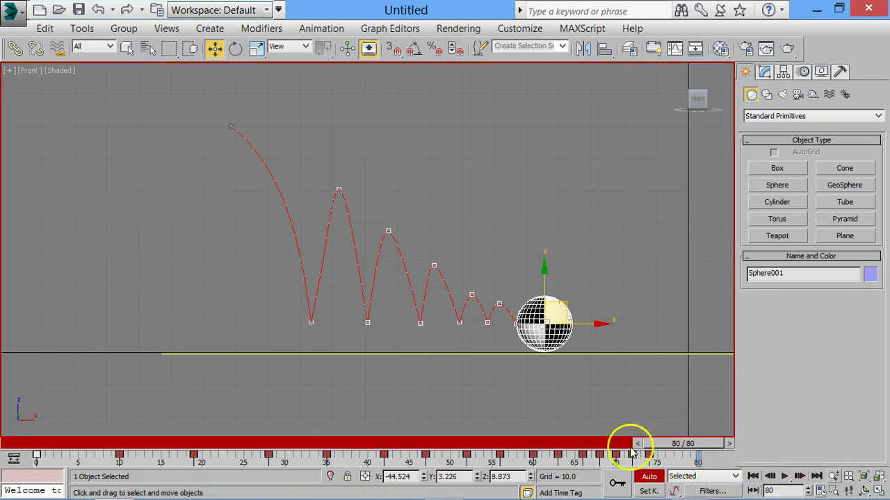
pyautogui.moveTo(664, 446); pyautogui.dragTo(613, 442)
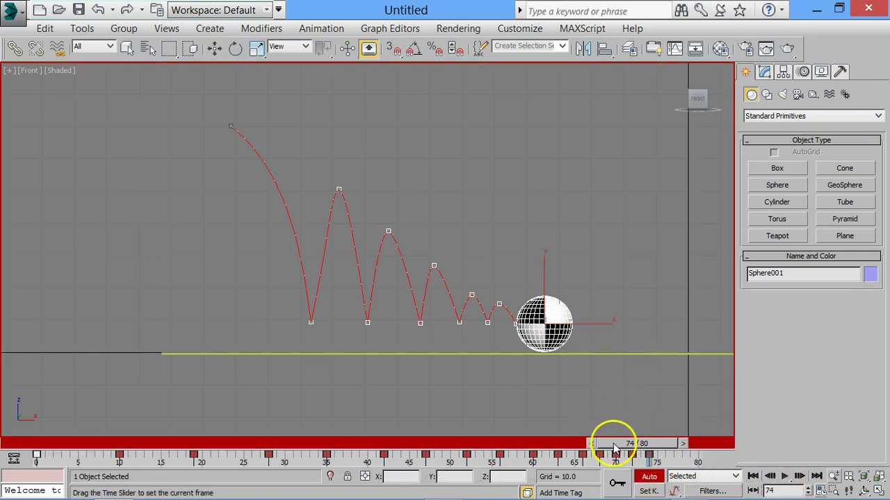
# Step: Rotate the sphere −116.32° at frame 74, then play the animation from the start
pyautogui.rightClick(554, 327)
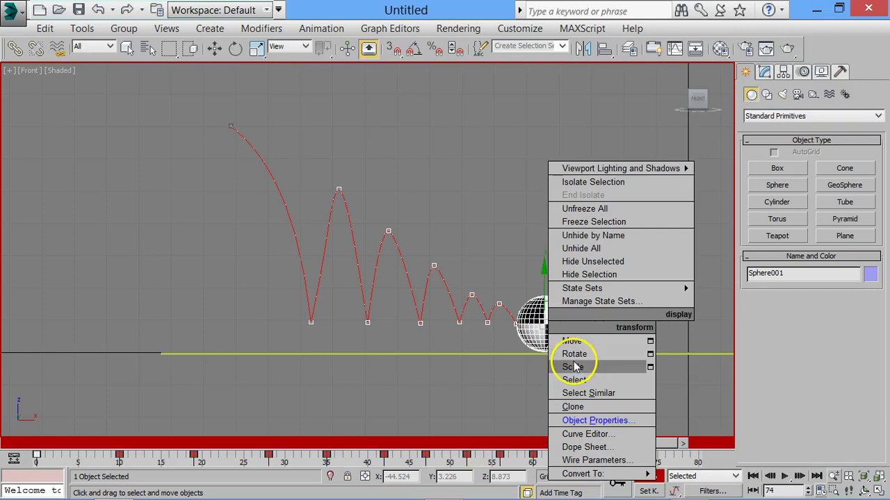
pyautogui.click(573, 354)
pyautogui.moveTo(589, 299); pyautogui.dragTo(612, 95)
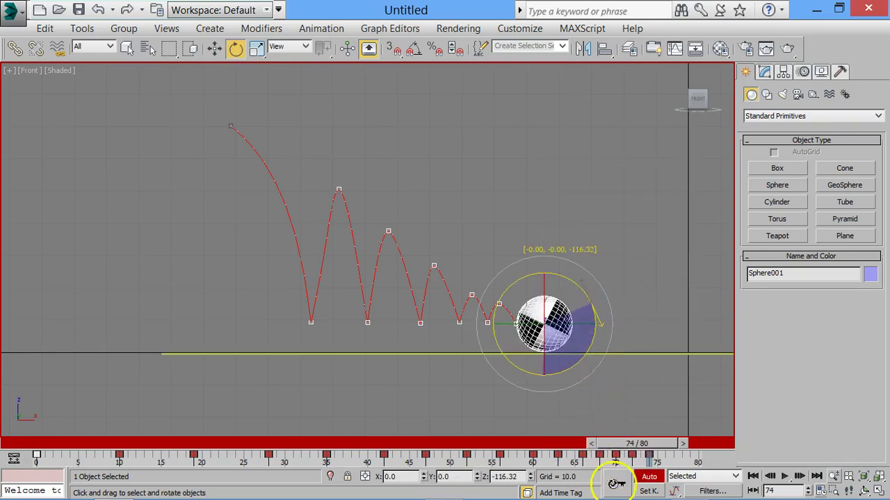
pyautogui.moveTo(637, 449)
pyautogui.mouseDown()
pyautogui.moveTo(172, 351)
pyautogui.moveTo(48, 298)
pyautogui.mouseUp()
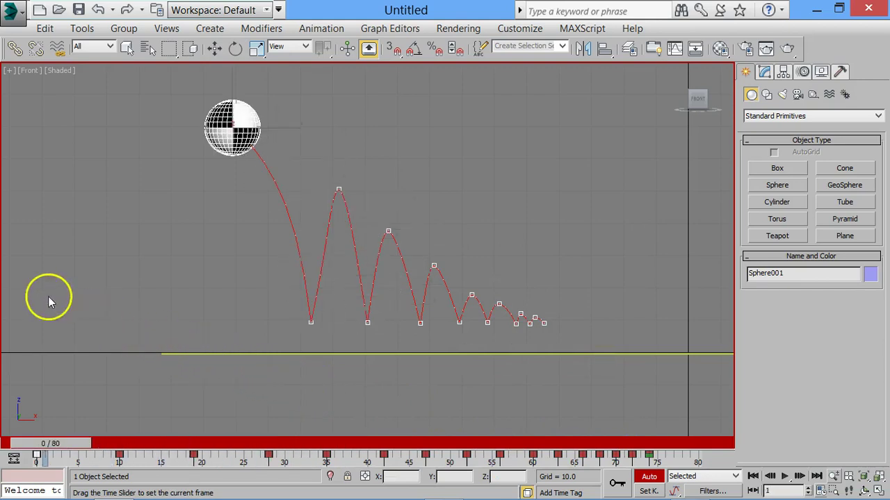
pyautogui.click(784, 477)
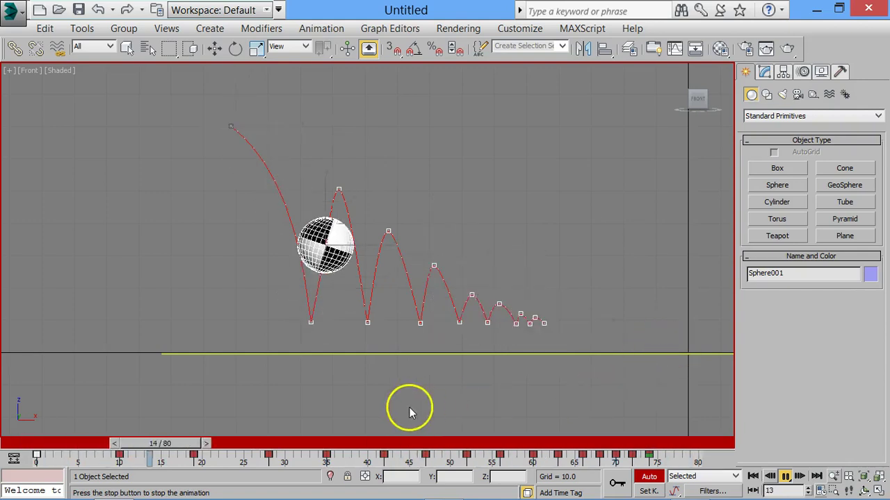
pyautogui.moveTo(306, 445)
pyautogui.mouseDown()
pyautogui.moveTo(291, 453)
pyautogui.moveTo(265, 444)
pyautogui.mouseUp()
# Step: Nudge the ball slightly forward along X at frame 19
pyautogui.press('e')
pyautogui.press('q')
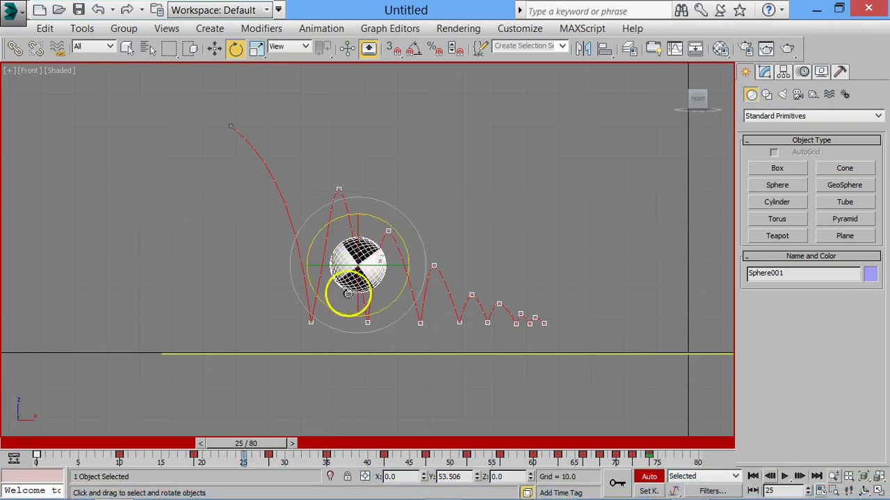
pyautogui.moveTo(251, 443); pyautogui.dragTo(205, 451)
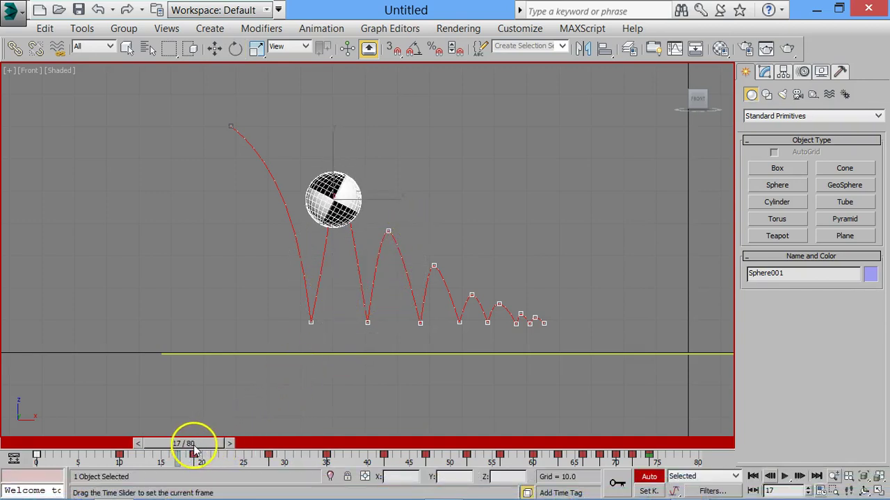
pyautogui.press('e')
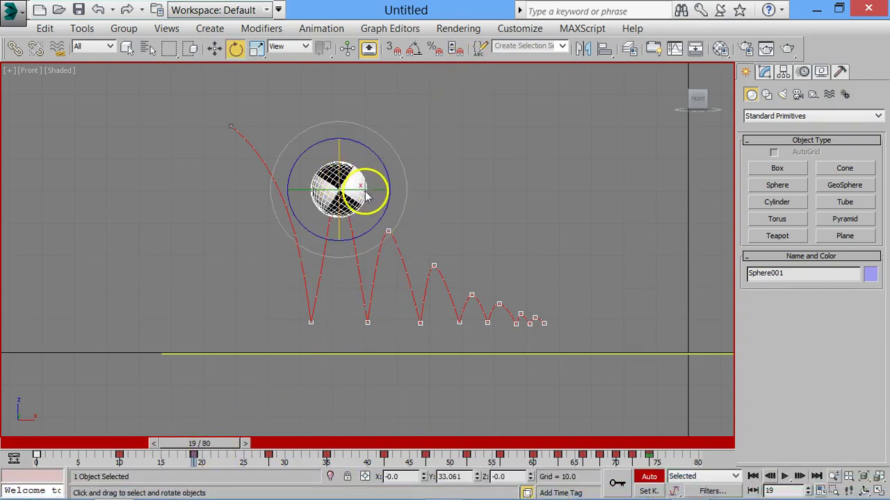
pyautogui.rightClick(357, 186)
pyautogui.click(377, 203)
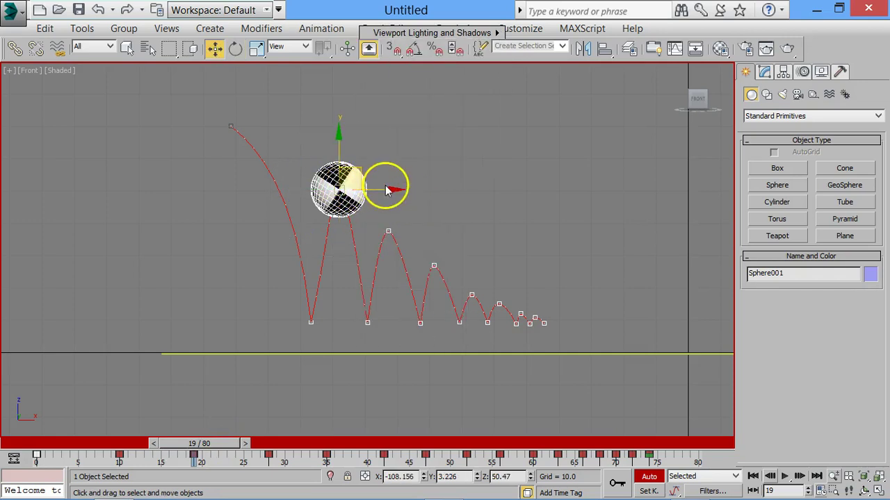
pyautogui.moveTo(387, 189); pyautogui.dragTo(396, 189)
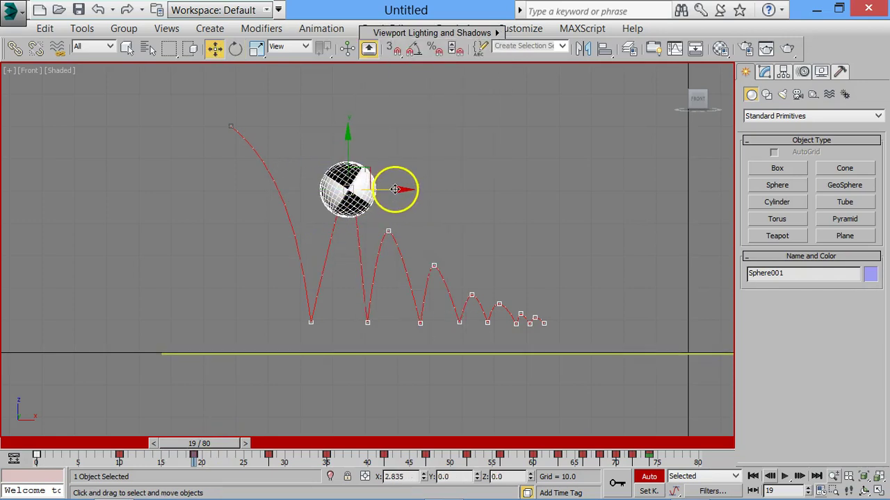
# Step: Shift the ball slightly forward along X at frame 35
pyautogui.moveTo(225, 442)
pyautogui.mouseDown()
pyautogui.moveTo(227, 434)
pyautogui.moveTo(315, 435)
pyautogui.moveTo(303, 438)
pyautogui.mouseUp()
pyautogui.press('w')
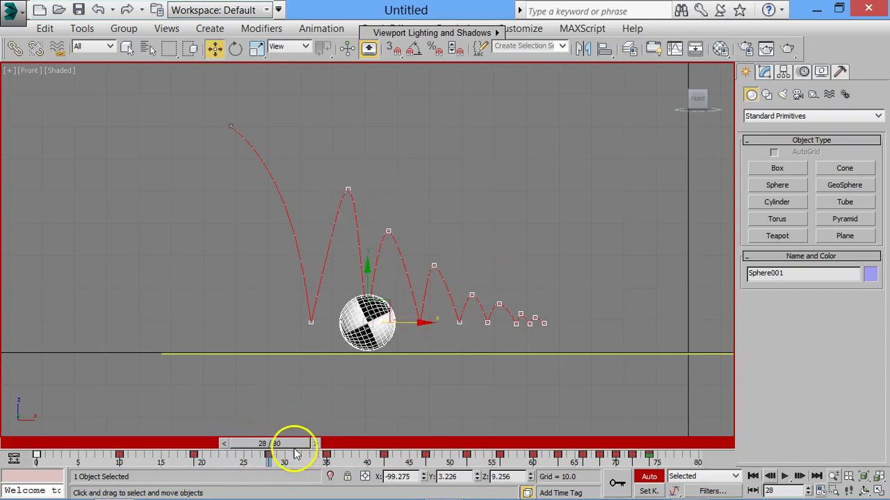
pyautogui.moveTo(268, 443)
pyautogui.mouseDown()
pyautogui.moveTo(337, 441)
pyautogui.moveTo(329, 444)
pyautogui.mouseUp()
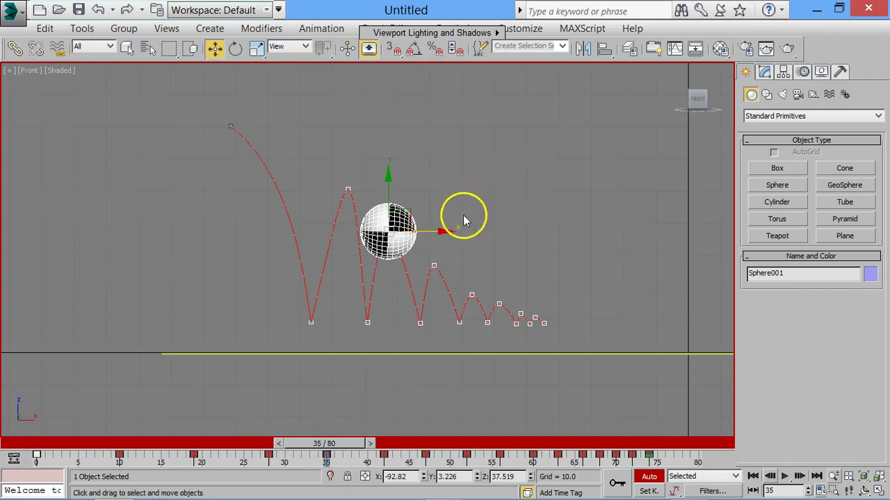
pyautogui.moveTo(427, 228); pyautogui.dragTo(437, 228)
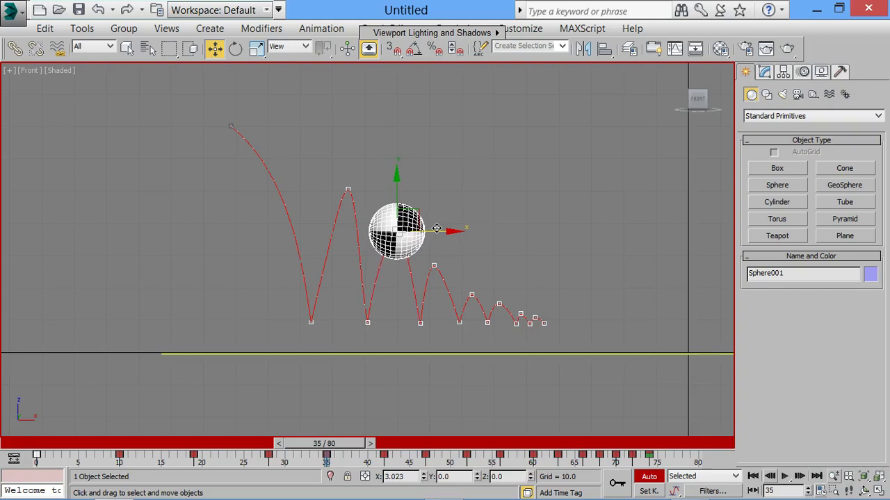
pyautogui.click(360, 440)
# Step: Nudge the ball slightly forward along X at frames 47 and 56
pyautogui.moveTo(349, 445)
pyautogui.mouseDown()
pyautogui.moveTo(469, 445)
pyautogui.moveTo(451, 443)
pyautogui.mouseUp()
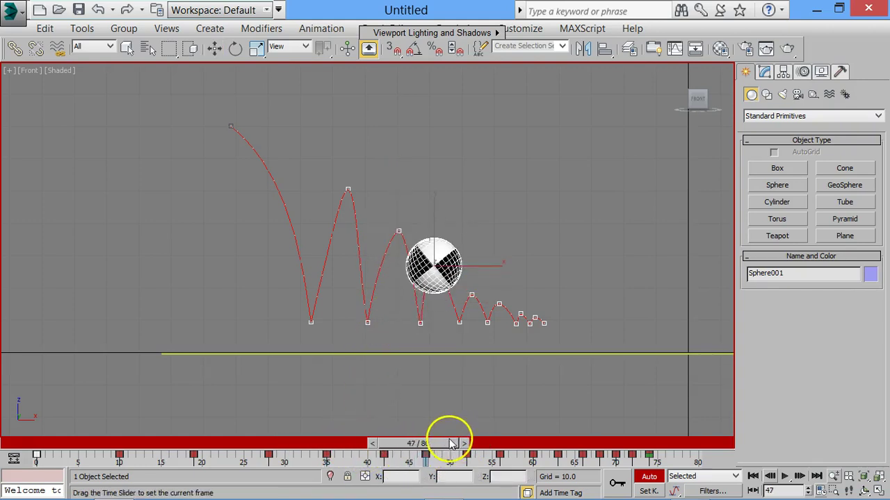
pyautogui.press('w')
pyautogui.moveTo(471, 266); pyautogui.dragTo(481, 263)
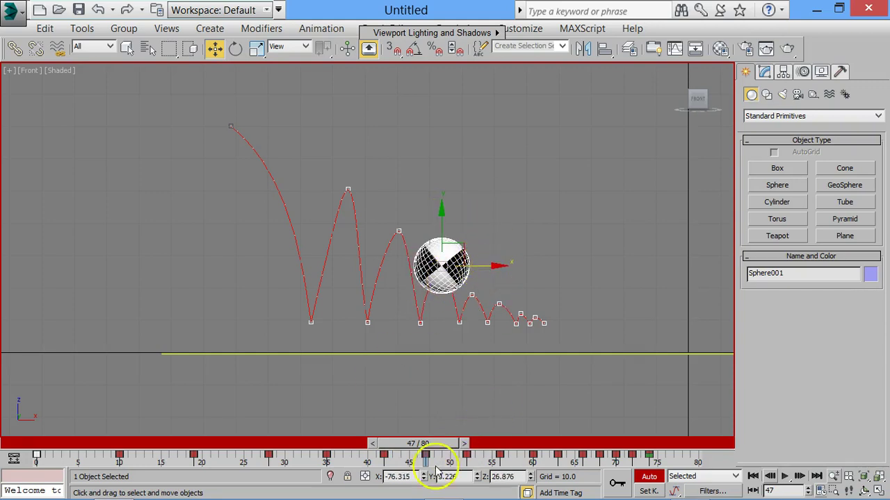
pyautogui.moveTo(438, 449); pyautogui.dragTo(522, 442)
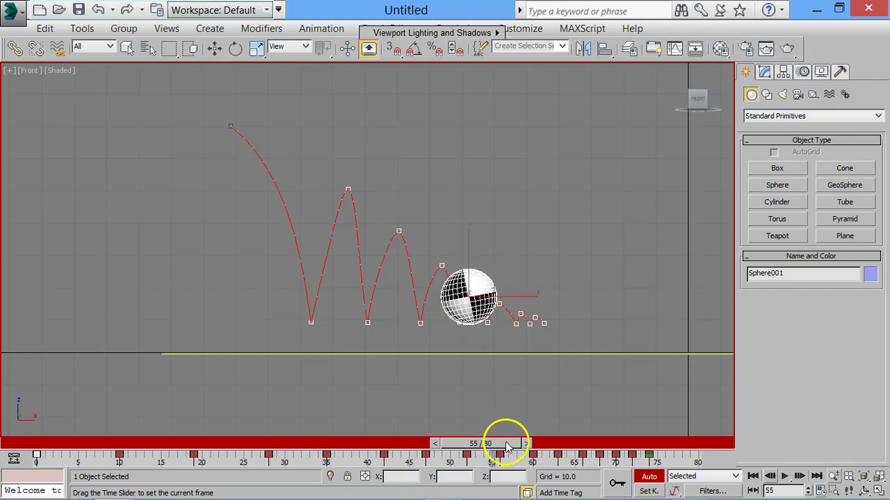
pyautogui.press('w')
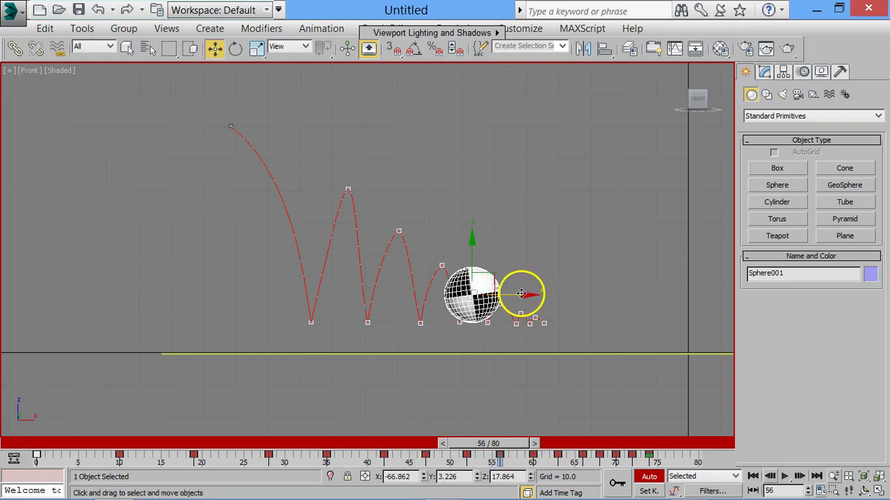
pyautogui.moveTo(522, 294); pyautogui.dragTo(523, 293)
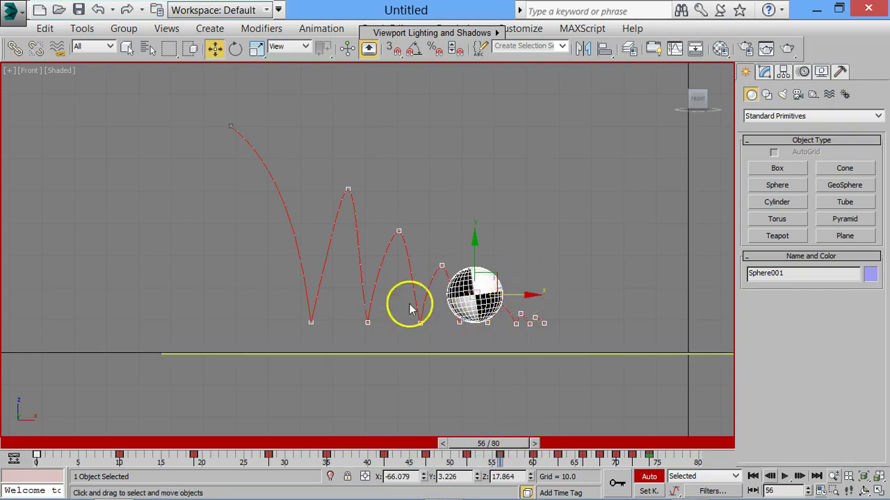
pyautogui.click(58, 70)
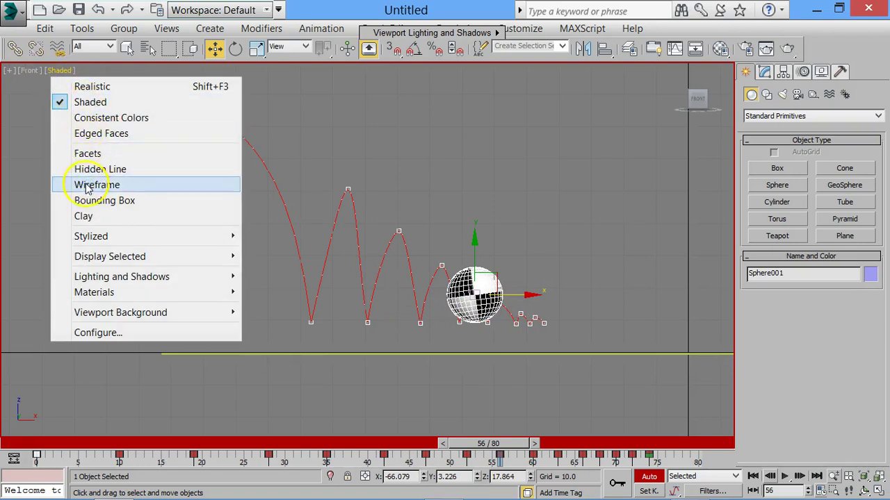
# Step: In wireframe view, raise the sphere slightly at frame 56 and nudge it right and up at frame 63
pyautogui.click(87, 184)
pyautogui.scroll(4, 487, 285)
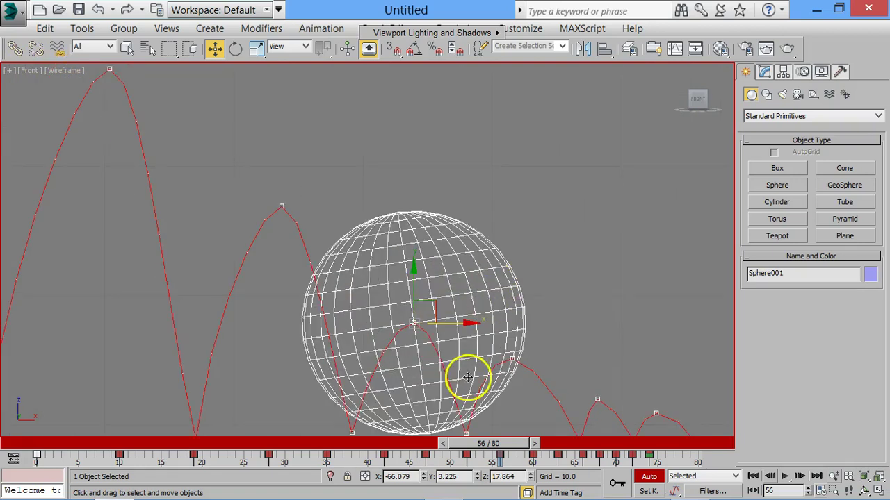
pyautogui.scroll(-3, 459, 389)
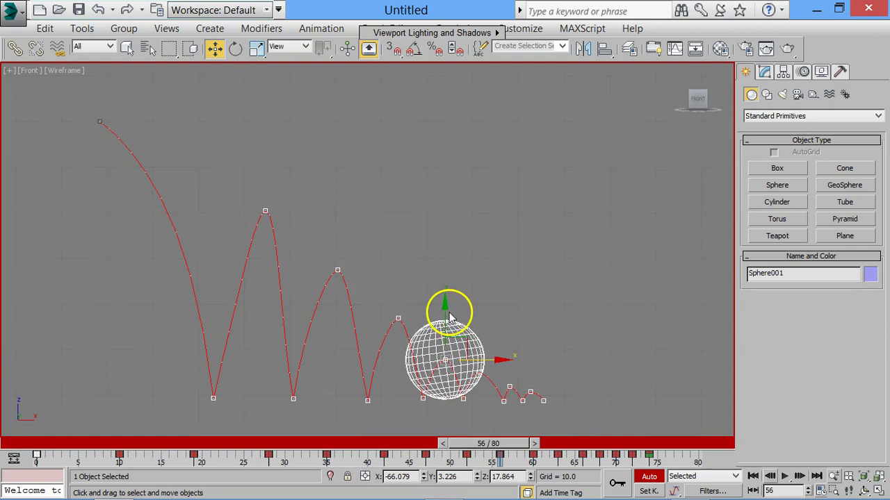
pyautogui.click(433, 349)
pyautogui.moveTo(445, 311); pyautogui.dragTo(447, 305)
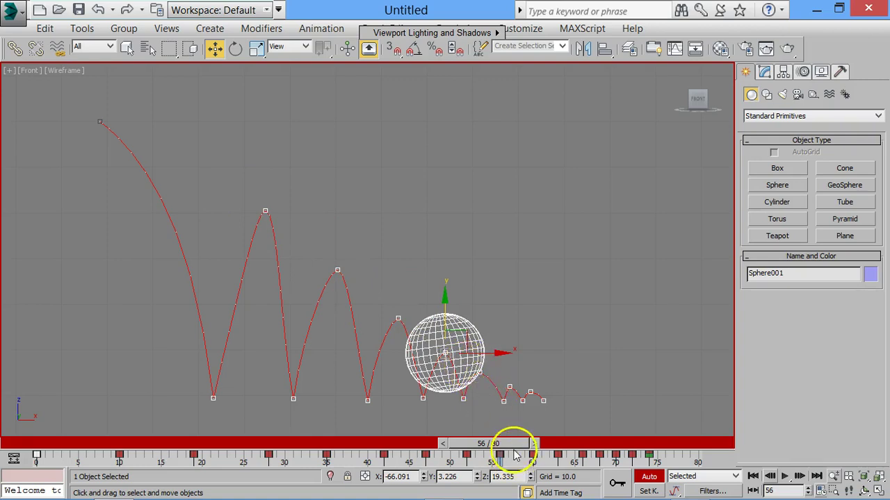
pyautogui.moveTo(514, 448); pyautogui.dragTo(577, 443)
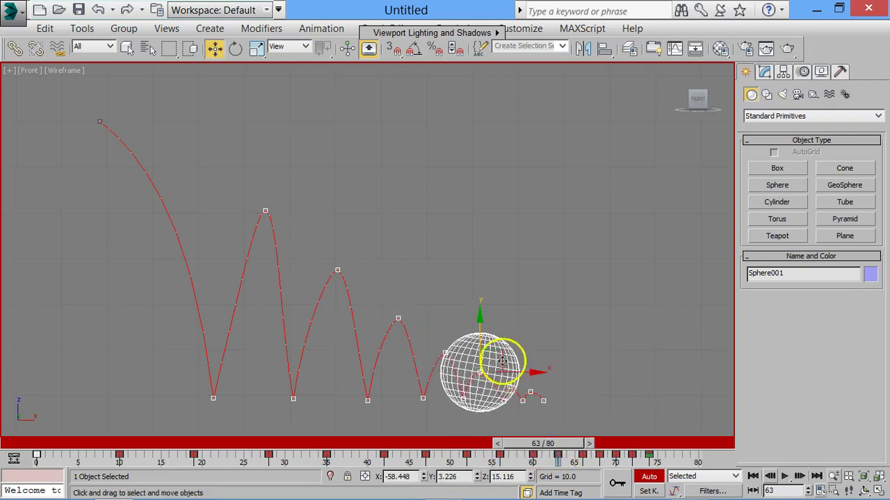
pyautogui.moveTo(498, 355); pyautogui.dragTo(506, 353)
# Step: Nudge the sphere right at frame 68 and slightly back left at frame 63
pyautogui.moveTo(558, 449); pyautogui.dragTo(612, 447)
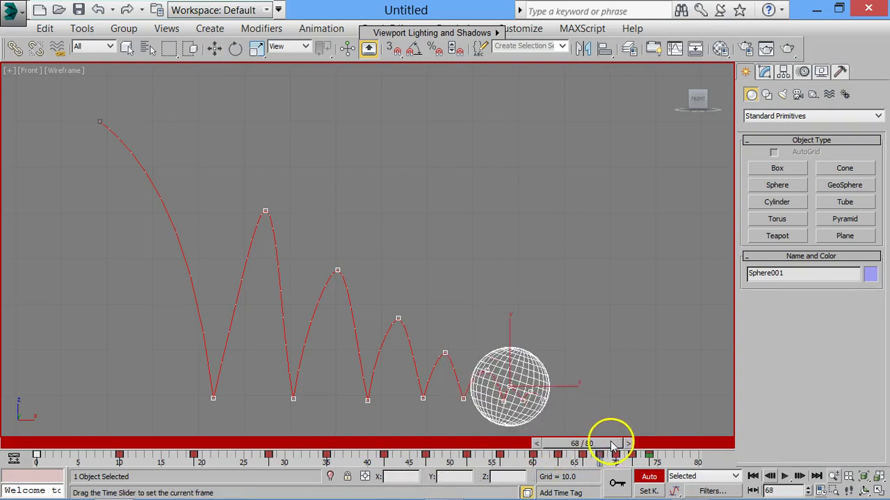
pyautogui.moveTo(528, 364); pyautogui.dragTo(533, 364)
pyautogui.moveTo(581, 450)
pyautogui.mouseDown()
pyautogui.moveTo(536, 446)
pyautogui.moveTo(551, 448)
pyautogui.mouseUp()
pyautogui.press('w')
pyautogui.moveTo(505, 347); pyautogui.dragTo(503, 348)
# Step: Reposition the sphere at frame 66 and nudge it right at frame 72
pyautogui.moveTo(558, 444)
pyautogui.mouseDown()
pyautogui.moveTo(596, 443)
pyautogui.moveTo(457, 444)
pyautogui.moveTo(595, 445)
pyautogui.mouseUp()
pyautogui.press('w')
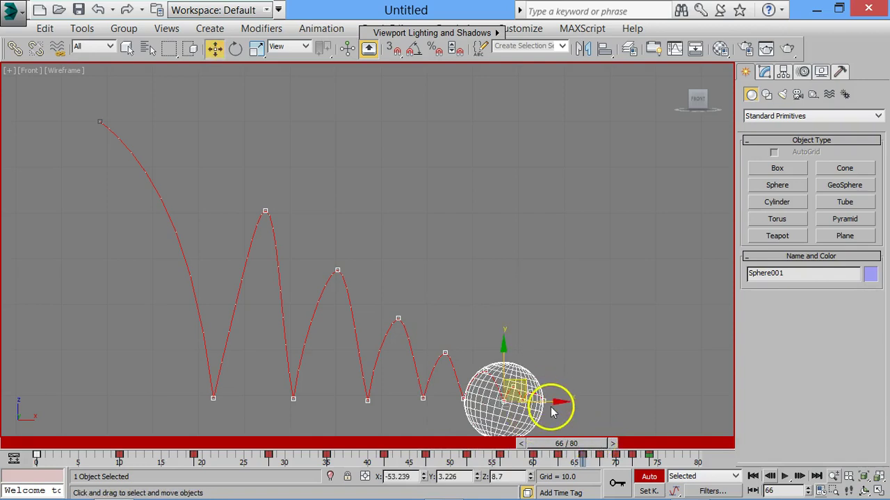
pyautogui.moveTo(549, 401); pyautogui.dragTo(557, 417)
pyautogui.moveTo(584, 451); pyautogui.dragTo(641, 449)
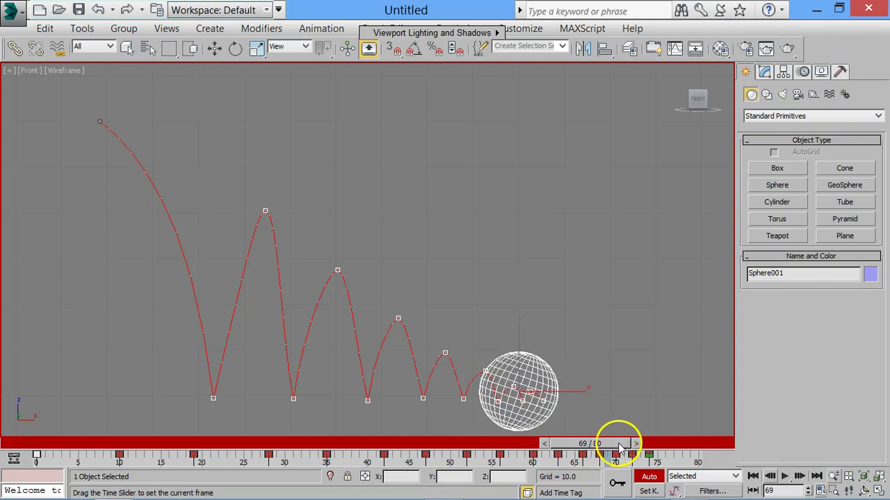
pyautogui.press('w')
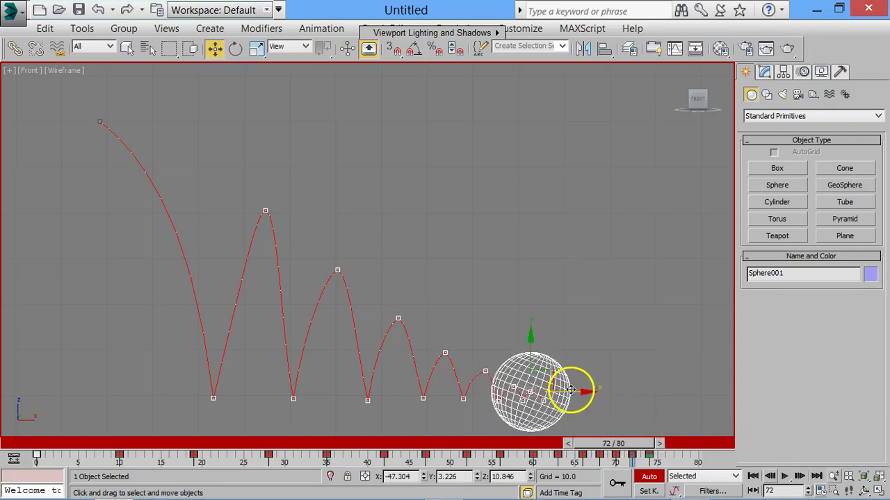
pyautogui.moveTo(573, 390); pyautogui.dragTo(577, 390)
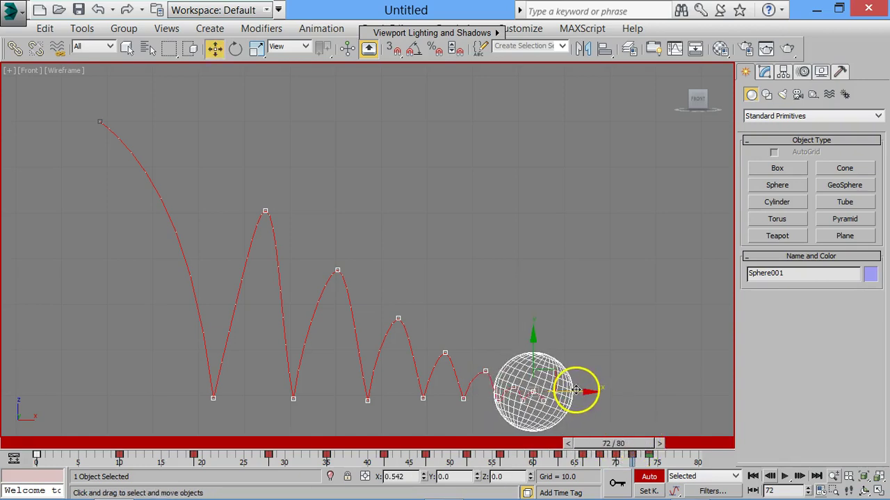
# Step: Play the bounce, then drag the timeline's end from frame 80 out to 99
pyautogui.click(799, 476)
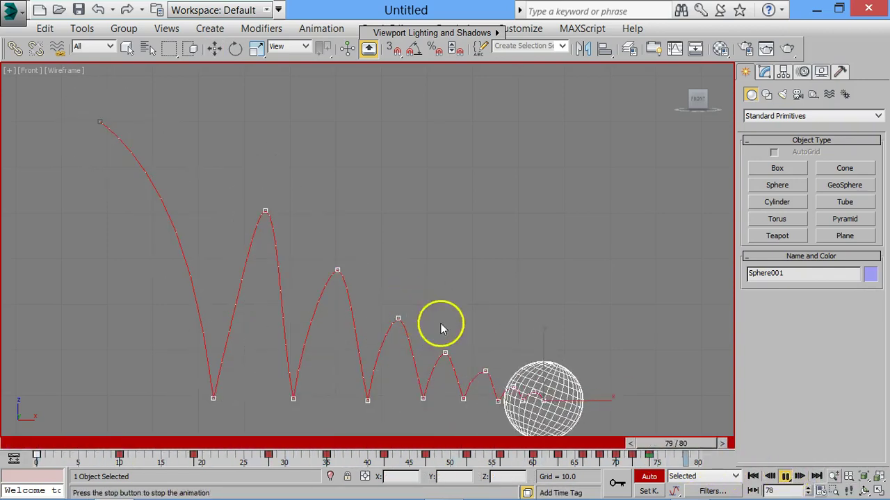
pyautogui.moveTo(326, 445); pyautogui.dragTo(737, 456)
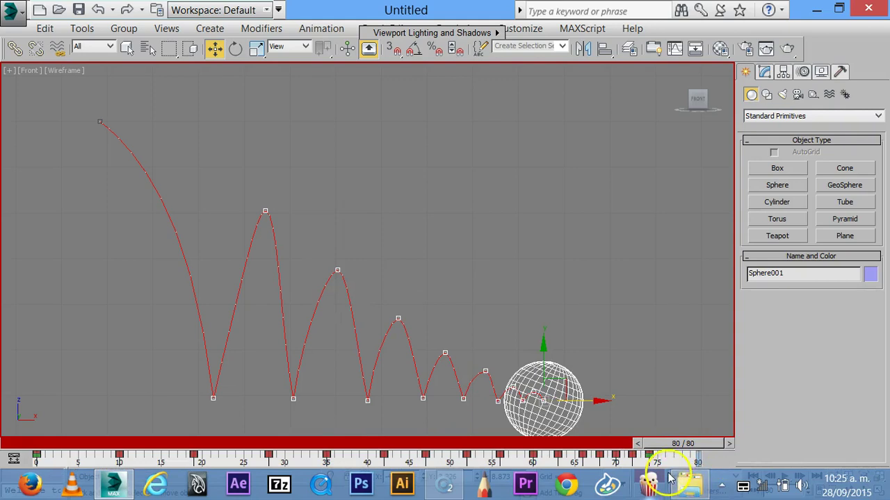
pyautogui.keyDown('ctrl'); pyautogui.keyDown('alt'); pyautogui.moveTo(671, 451); pyautogui.dragTo(518, 462, button='right'); pyautogui.keyUp('alt'); pyautogui.keyUp('ctrl')
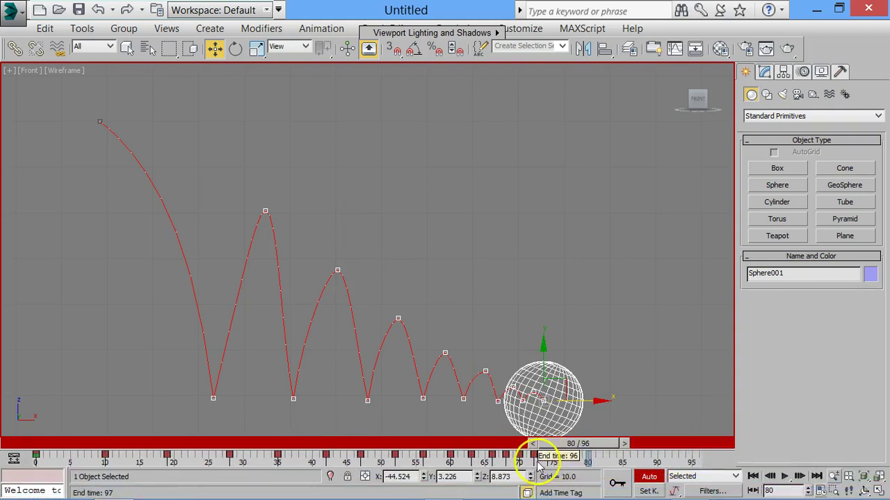
# Step: Set the End Time to 90 in Time Configuration, giving 91 frames
pyautogui.click(821, 490)
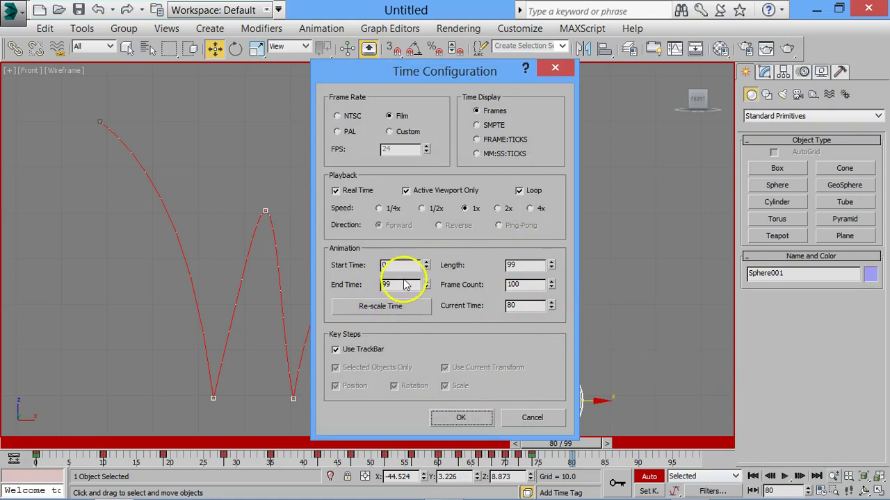
pyautogui.moveTo(397, 285); pyautogui.dragTo(311, 282)
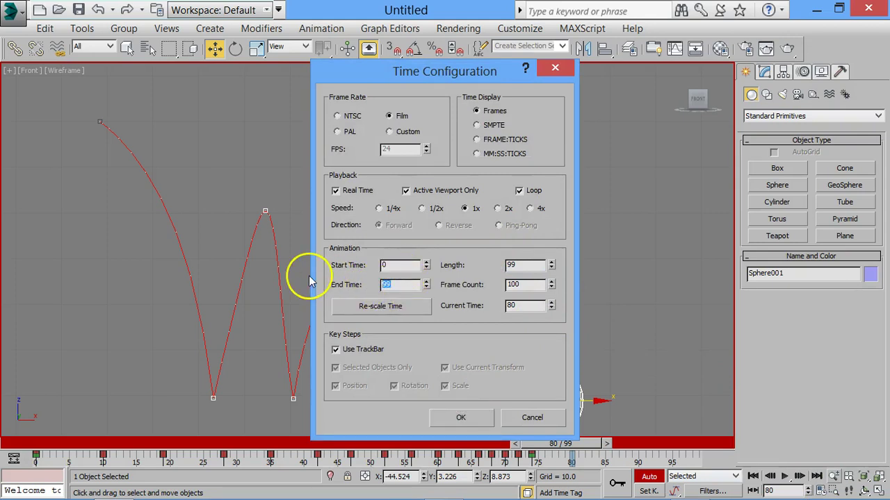
pyautogui.write('110')
pyautogui.press('Return')
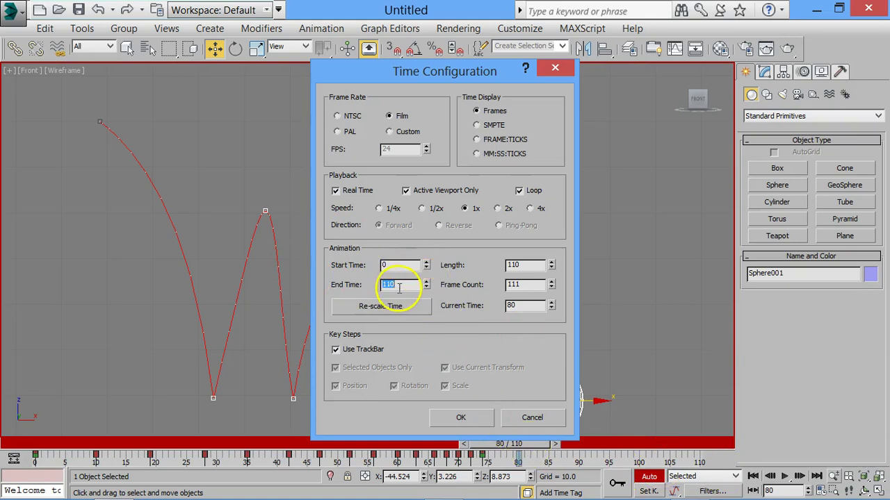
pyautogui.moveTo(399, 285); pyautogui.dragTo(300, 283)
pyautogui.write('90')
pyautogui.press('Return')
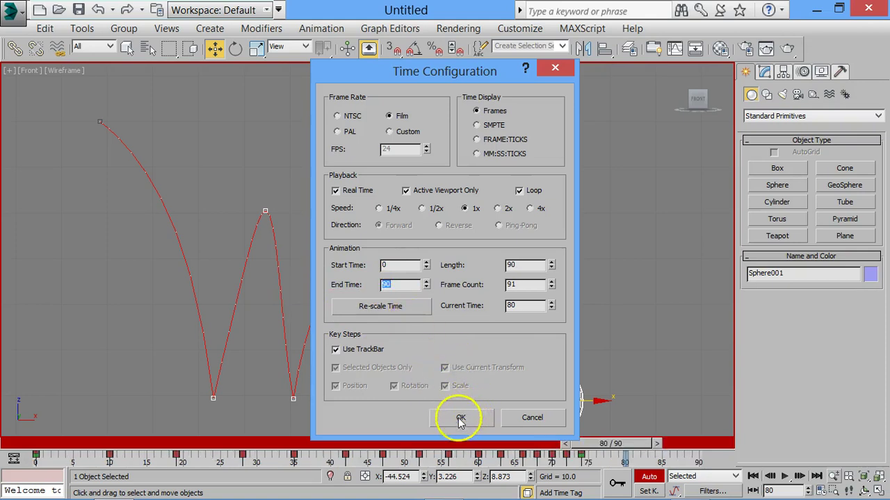
pyautogui.click(460, 418)
# Step: Push the sphere further right at frames 81 and 85
pyautogui.moveTo(638, 446); pyautogui.dragTo(650, 444)
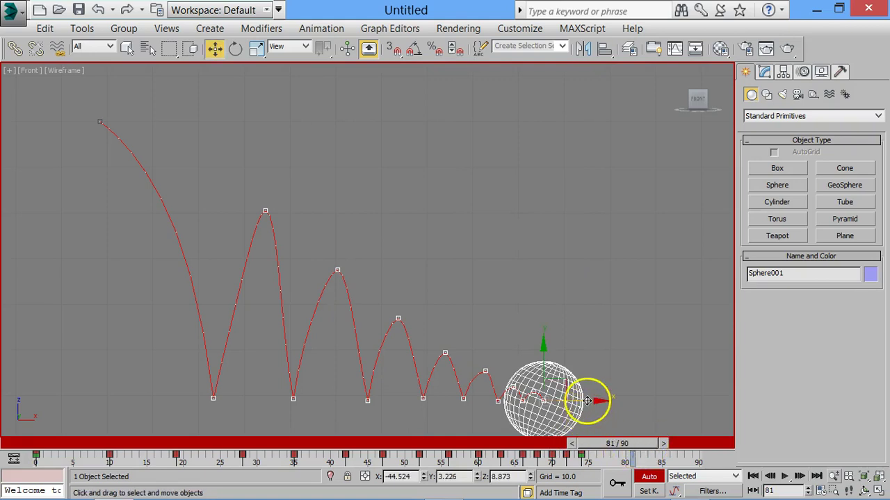
pyautogui.moveTo(587, 401); pyautogui.dragTo(616, 401)
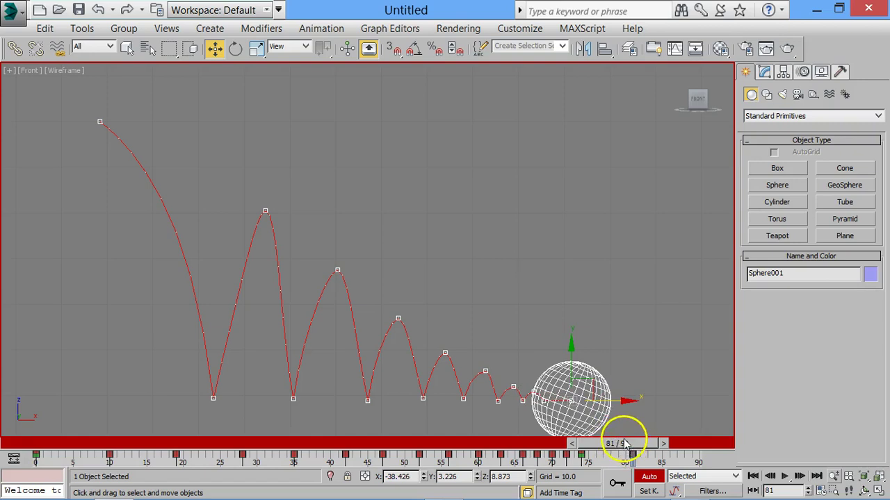
pyautogui.moveTo(624, 444); pyautogui.dragTo(561, 466)
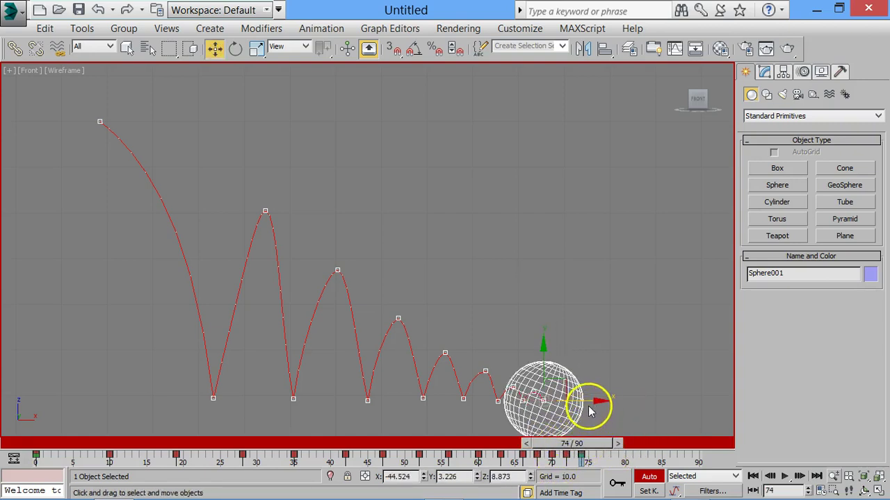
pyautogui.moveTo(603, 442); pyautogui.dragTo(669, 443)
pyautogui.press('w')
pyautogui.moveTo(590, 403); pyautogui.dragTo(612, 408)
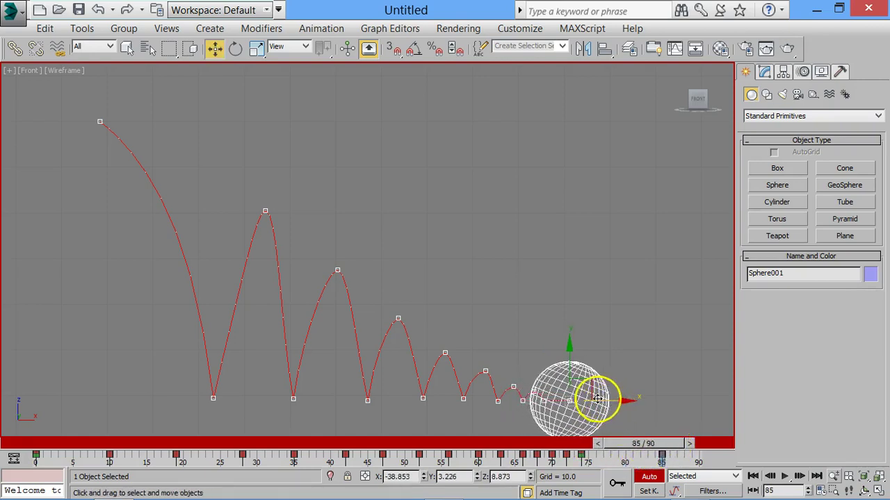
# Step: Roll the sphere about −140° around Y at frame 85 and scrub back to review
pyautogui.rightClick(588, 351)
pyautogui.click(602, 374)
pyautogui.moveTo(596, 421)
pyautogui.mouseDown()
pyautogui.moveTo(608, 366)
pyautogui.moveTo(616, 391)
pyautogui.mouseUp()
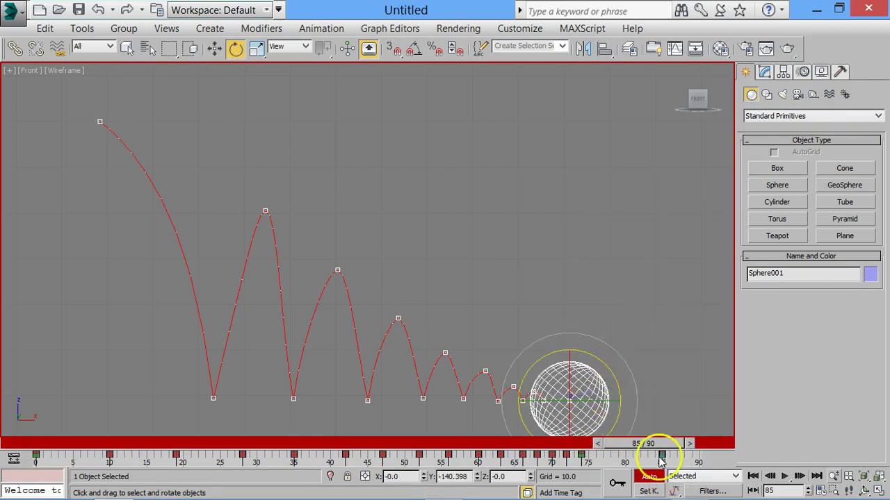
pyautogui.moveTo(659, 448)
pyautogui.mouseDown()
pyautogui.moveTo(343, 445)
pyautogui.moveTo(652, 460)
pyautogui.moveTo(679, 452)
pyautogui.moveTo(233, 445)
pyautogui.mouseUp()
# Step: Switch the Front view from Wireframe to Shaded and play the checker ball's bouncing, rolling animation
pyautogui.click(63, 71)
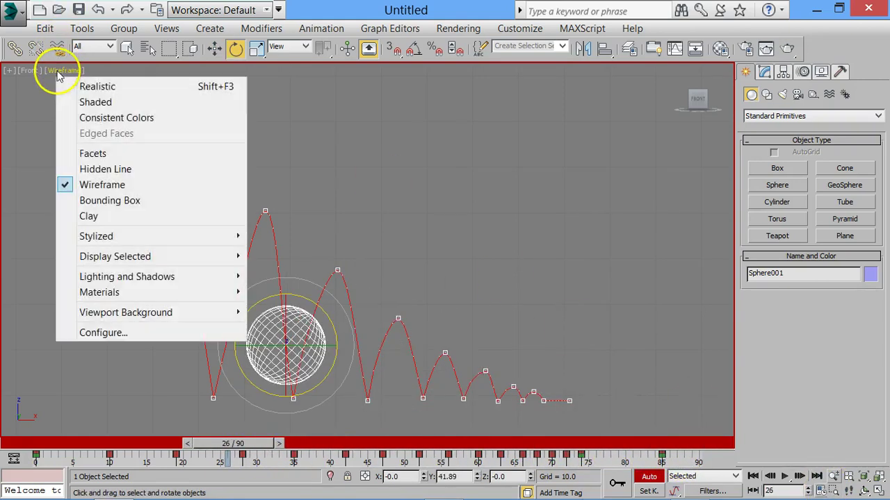
pyautogui.click(83, 107)
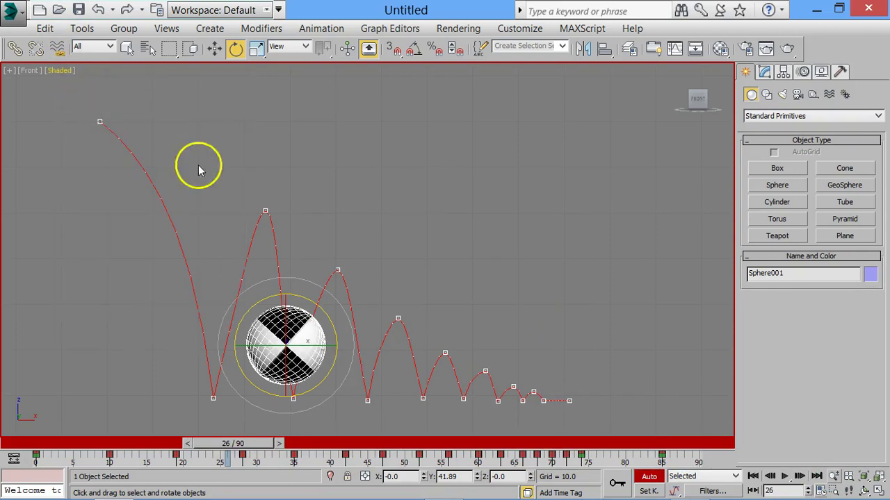
pyautogui.click(786, 478)
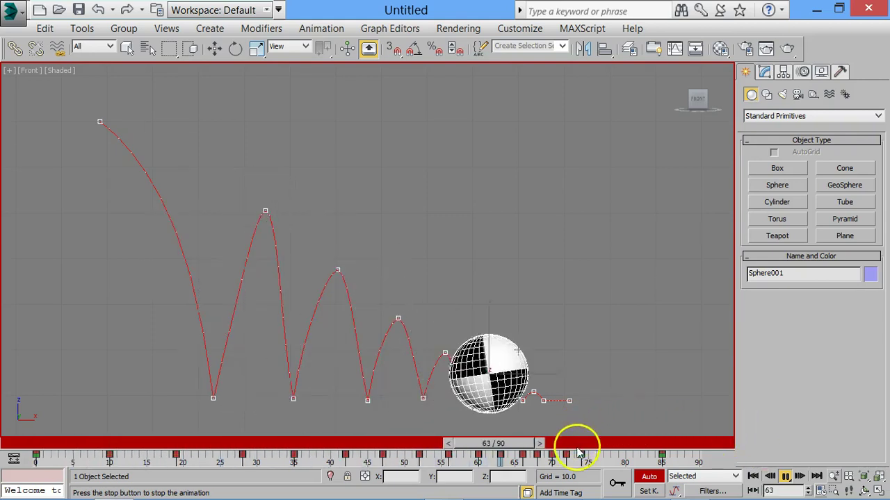
pyautogui.click(598, 443)
pyautogui.press('e')
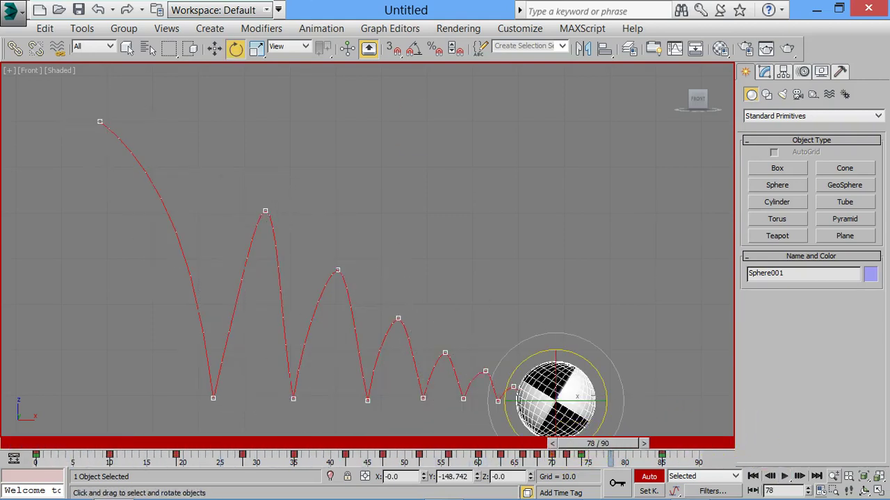
# Step: Open the Curve Editor and expand Sphere001's rotation tracks to show the Y Rotation curve
pyautogui.click(369, 28)
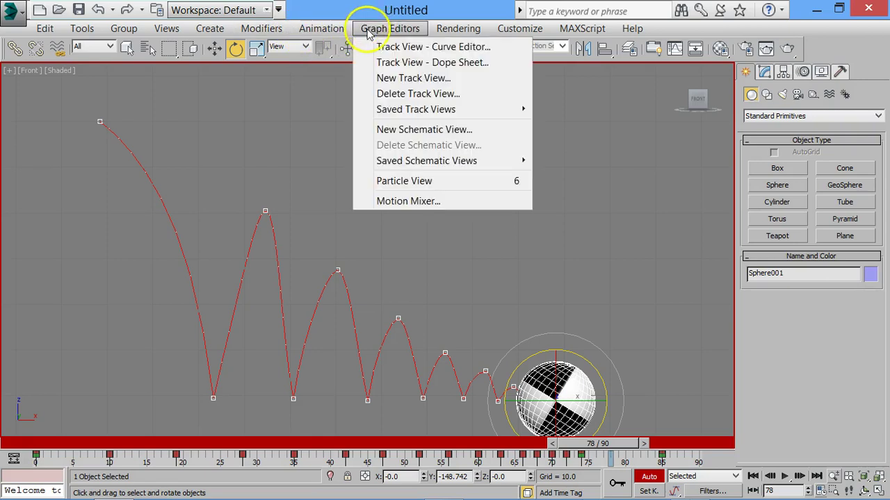
pyautogui.click(380, 46)
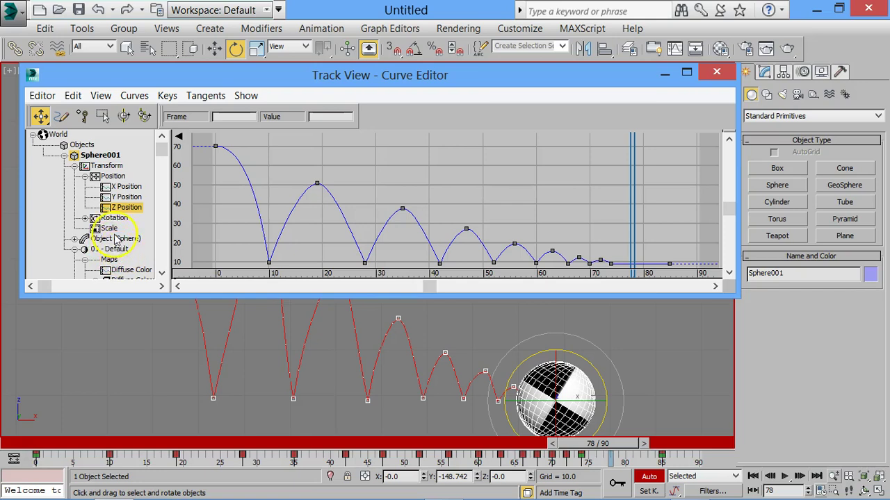
pyautogui.click(85, 218)
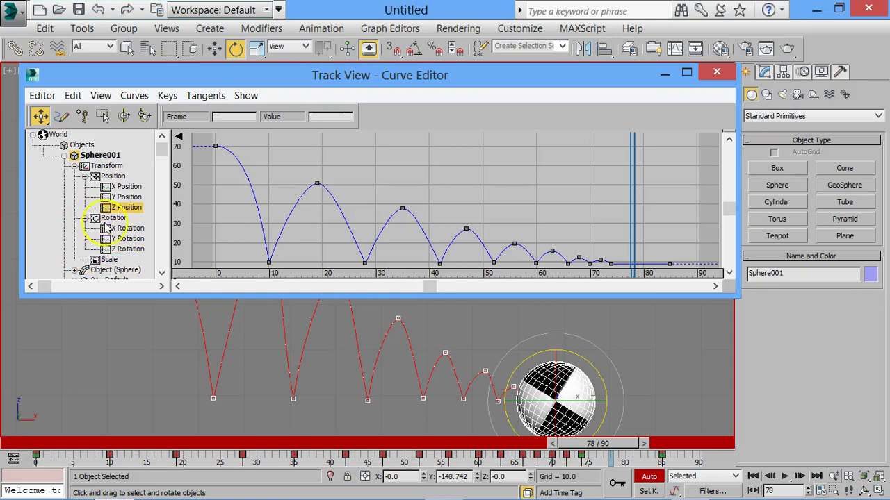
pyautogui.click(119, 239)
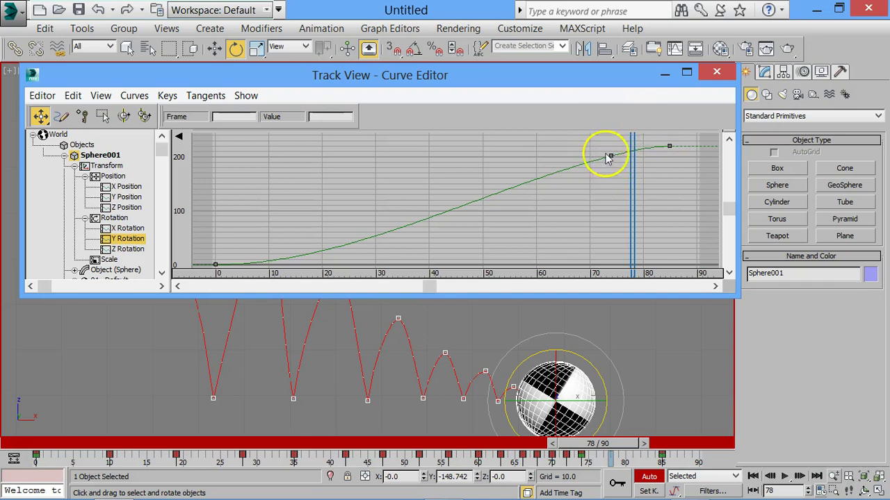
# Step: Compare the X Position, X Rotation and Y Rotation curves, then close the Curve Editor
pyautogui.click(130, 189)
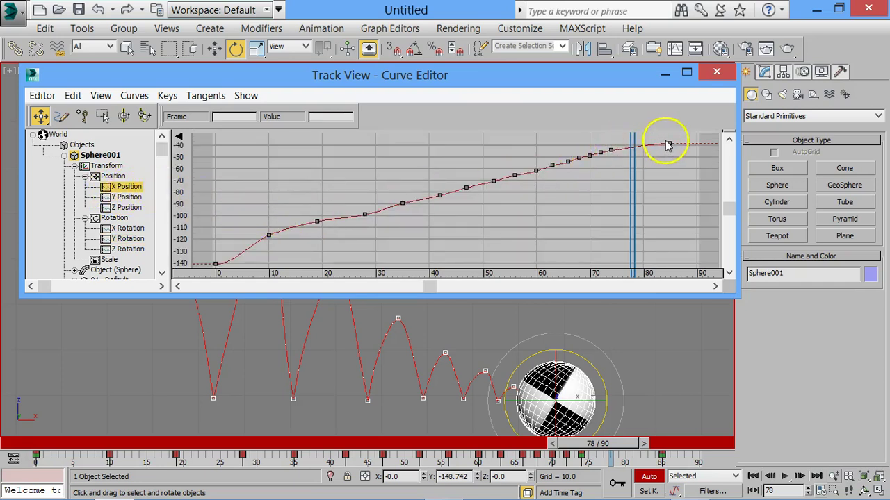
pyautogui.click(128, 239)
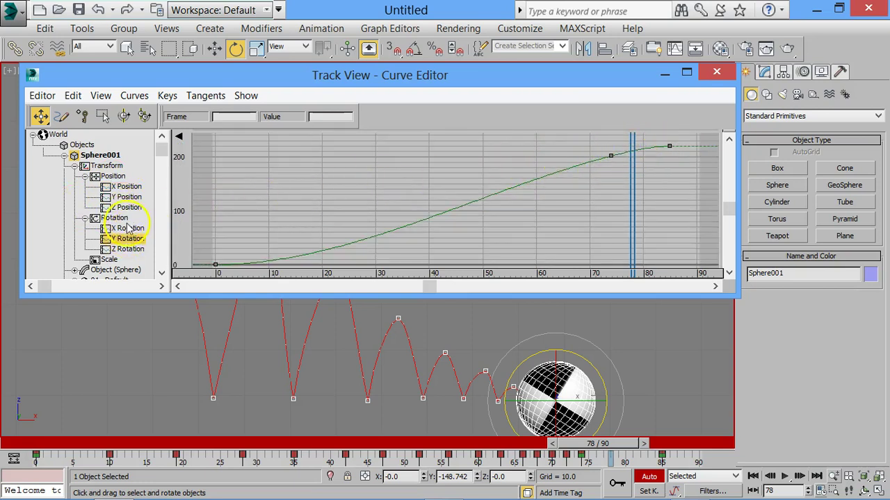
pyautogui.click(127, 228)
pyautogui.click(128, 239)
pyautogui.click(136, 188)
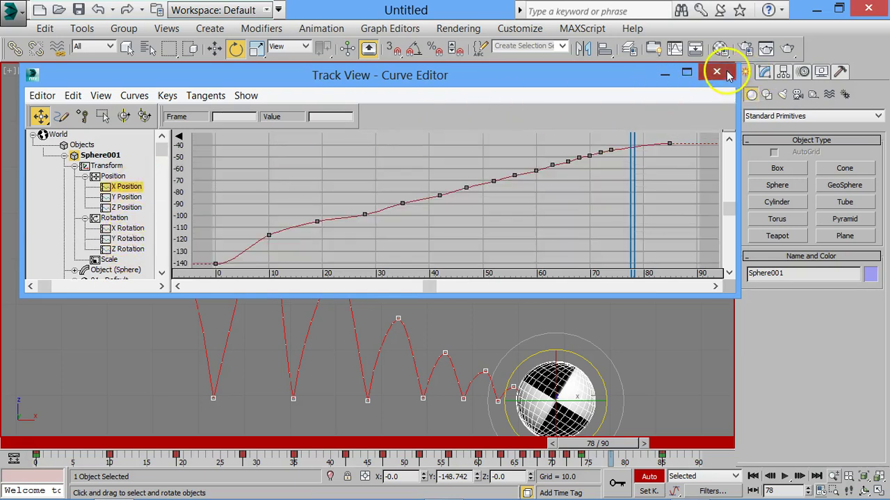
pyautogui.click(716, 72)
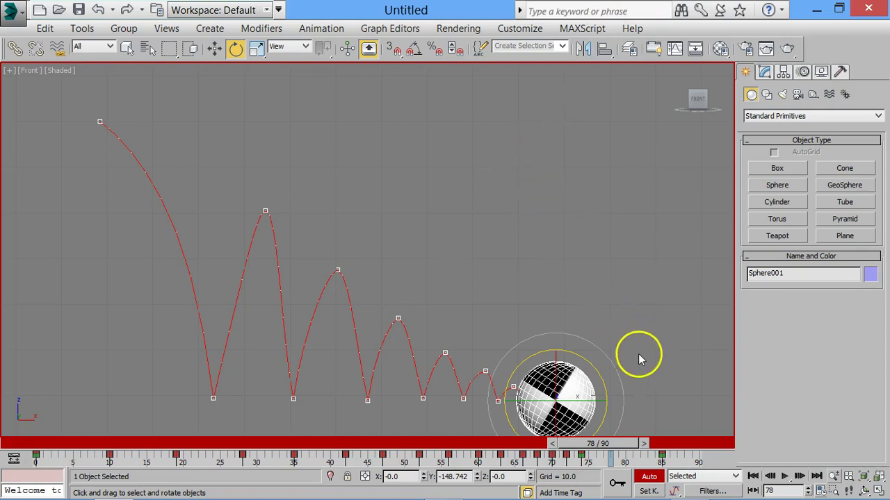
# Step: Turn off Auto Key, enable safe frames with Shift+F, and enter Expert Mode with Ctrl+X
pyautogui.click(648, 476)
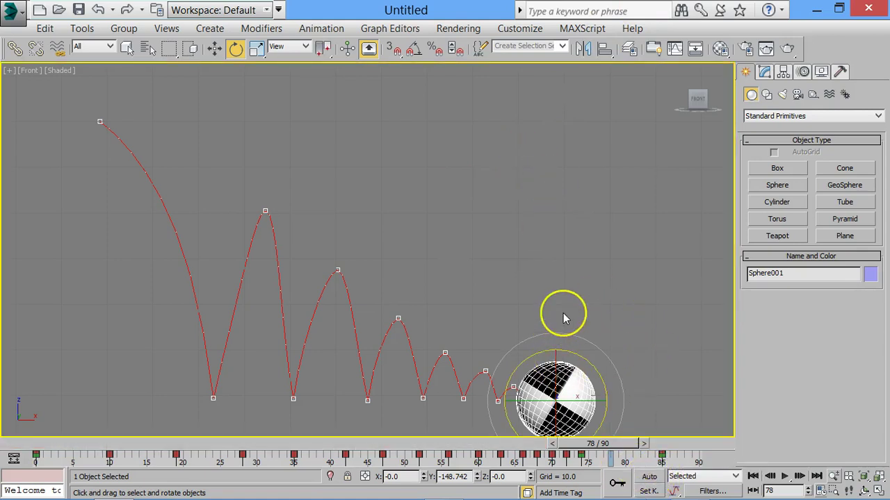
pyautogui.hotkey('shift', 'f')
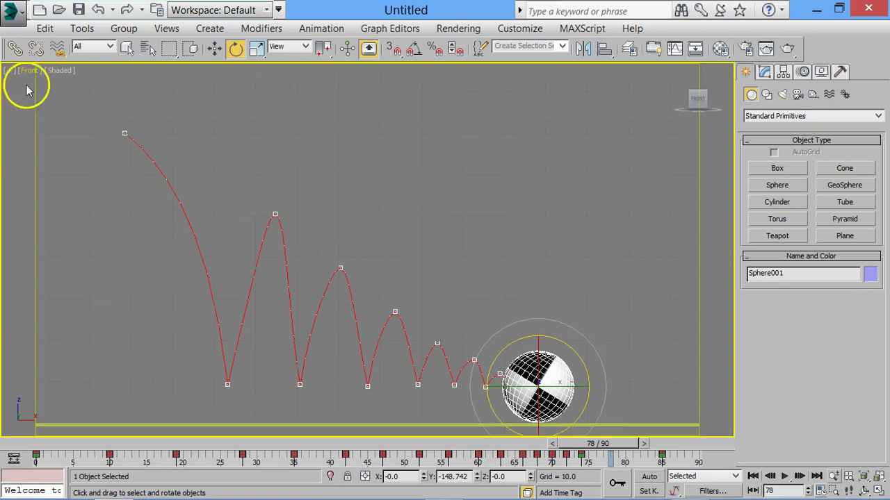
pyautogui.moveTo(697, 101)
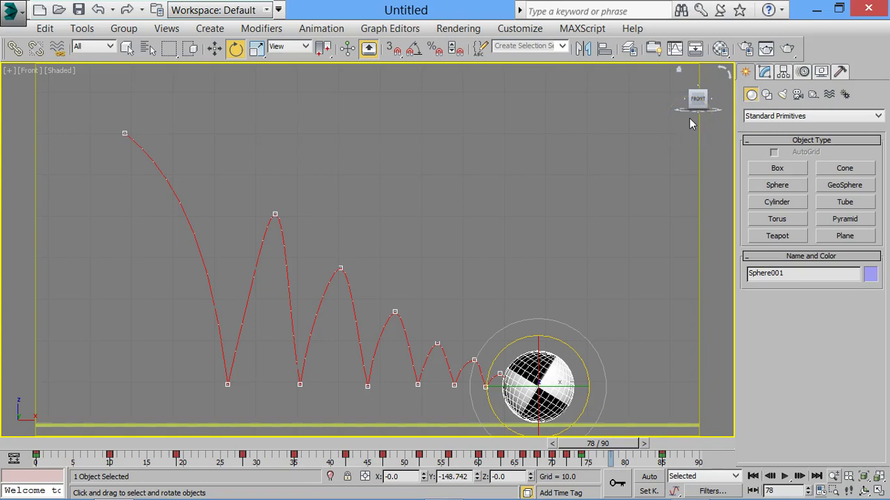
pyautogui.hotkey('ctrl', 'x')
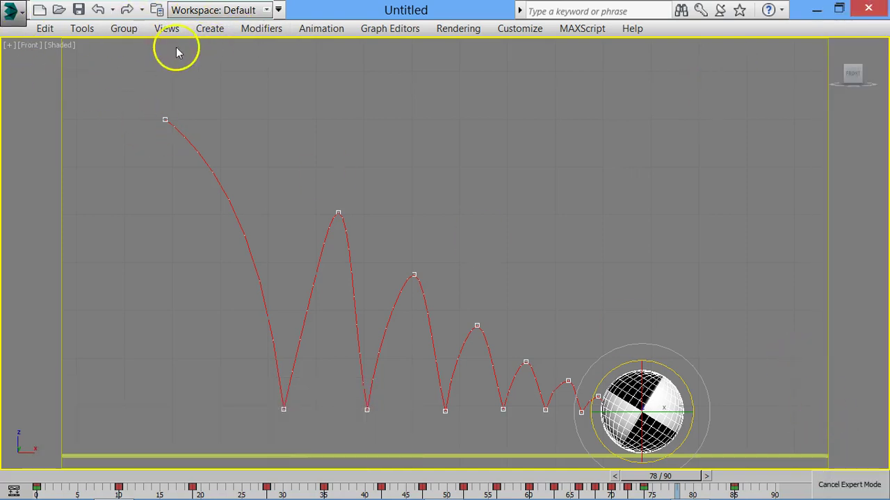
pyautogui.click(165, 30)
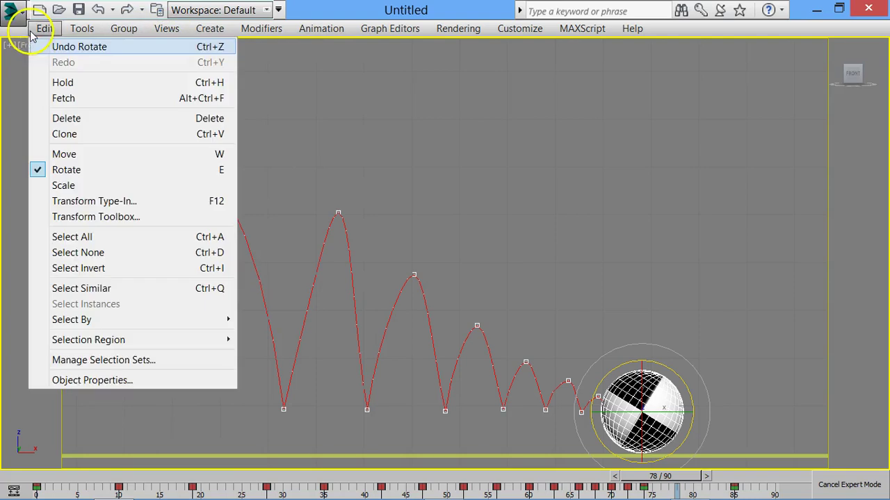
pyautogui.moveTo(138, 405)
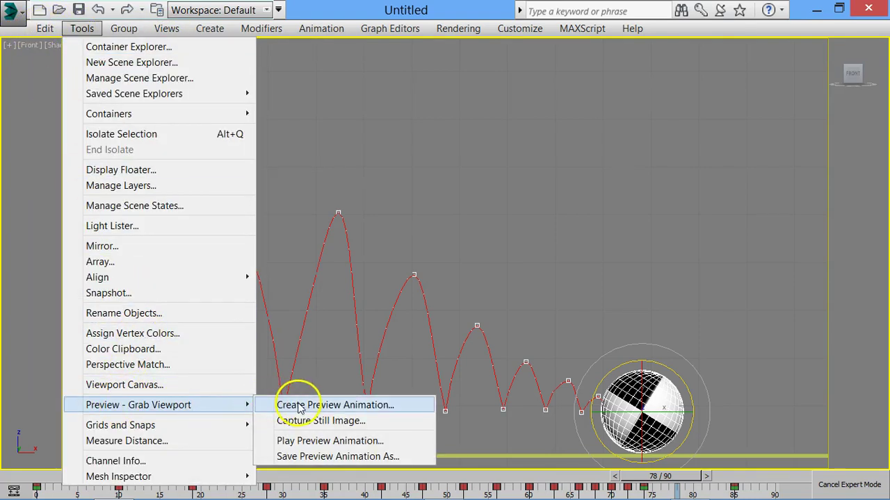
# Step: Set Make Preview to 100% output size and Shaded style, with Microsoft Video 1 compression
pyautogui.click(304, 405)
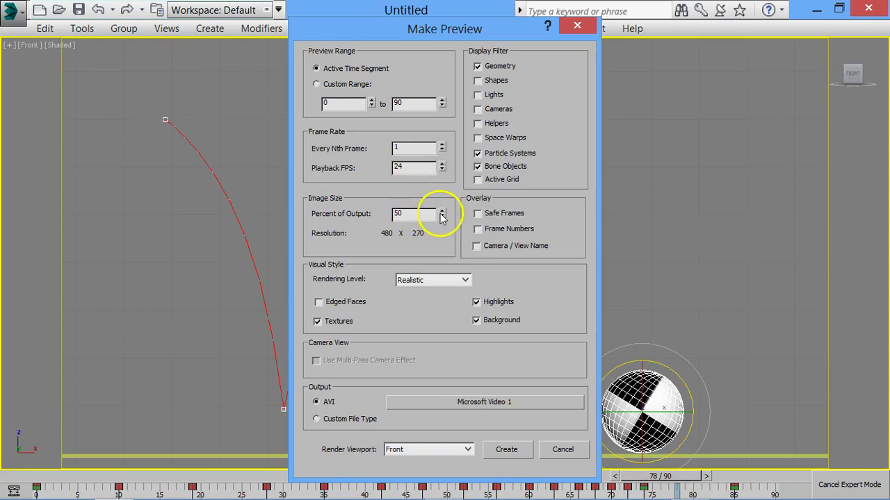
pyautogui.moveTo(442, 213)
pyautogui.mouseDown()
pyautogui.moveTo(442, 170)
pyautogui.moveTo(446, 217)
pyautogui.mouseUp()
pyautogui.write('100')
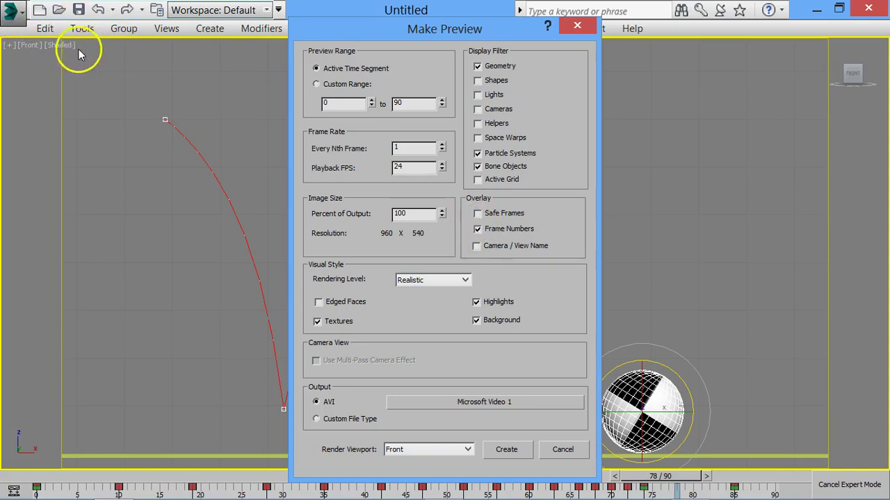
pyautogui.click(454, 280)
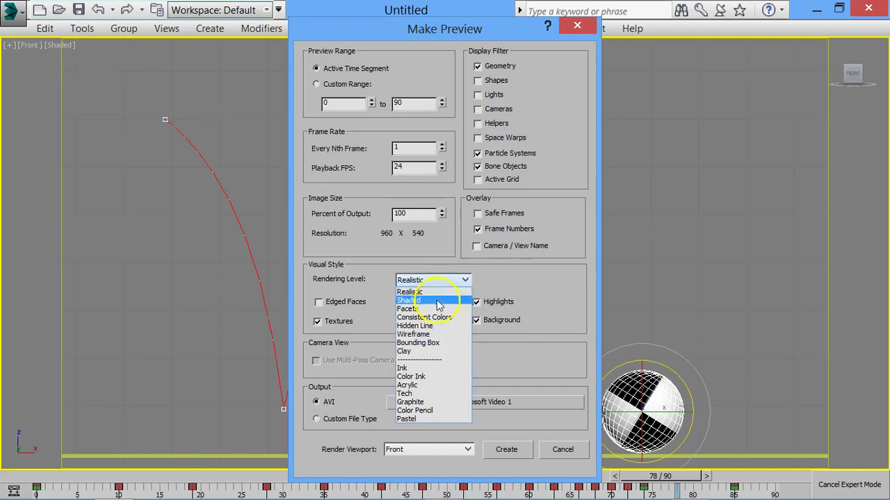
pyautogui.click(431, 300)
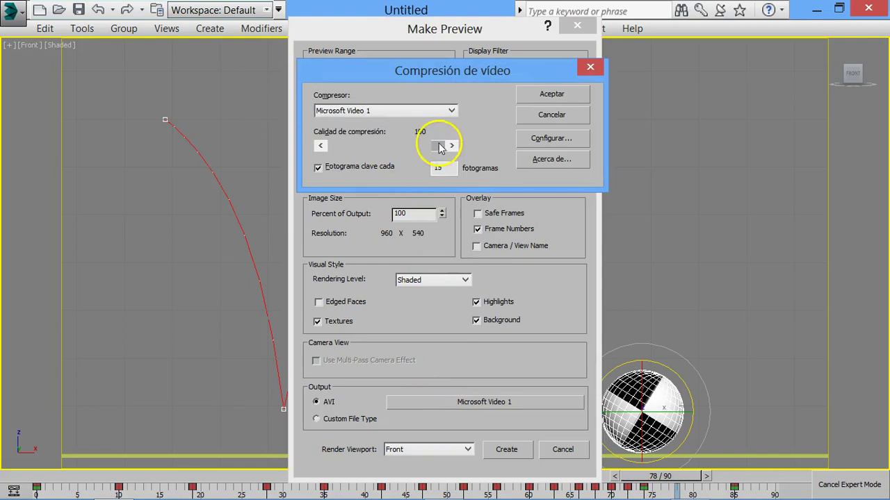
pyautogui.click(388, 112)
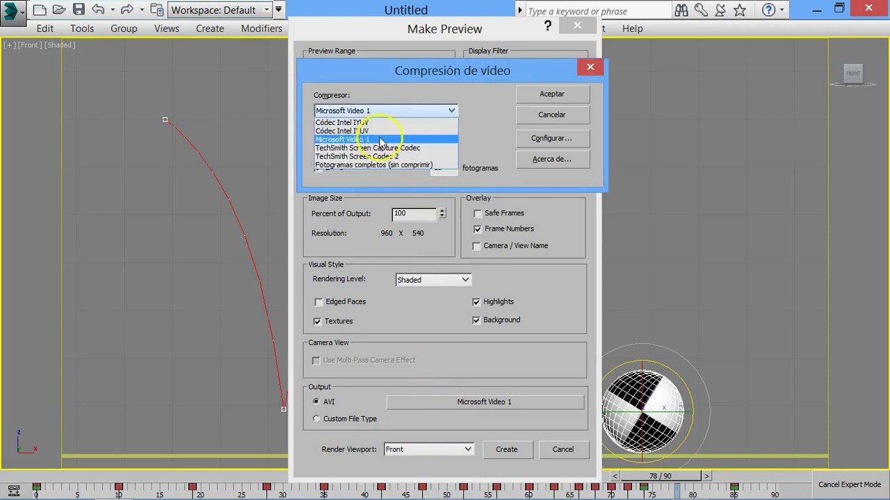
pyautogui.click(377, 140)
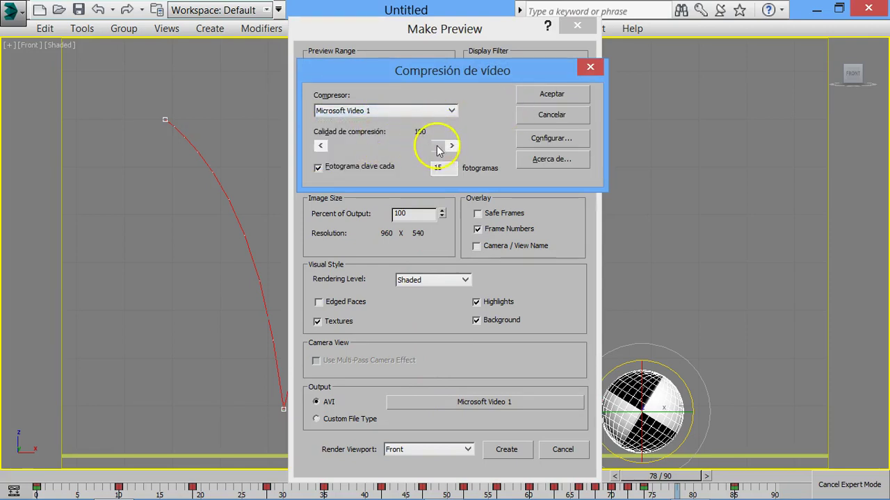
pyautogui.click(552, 93)
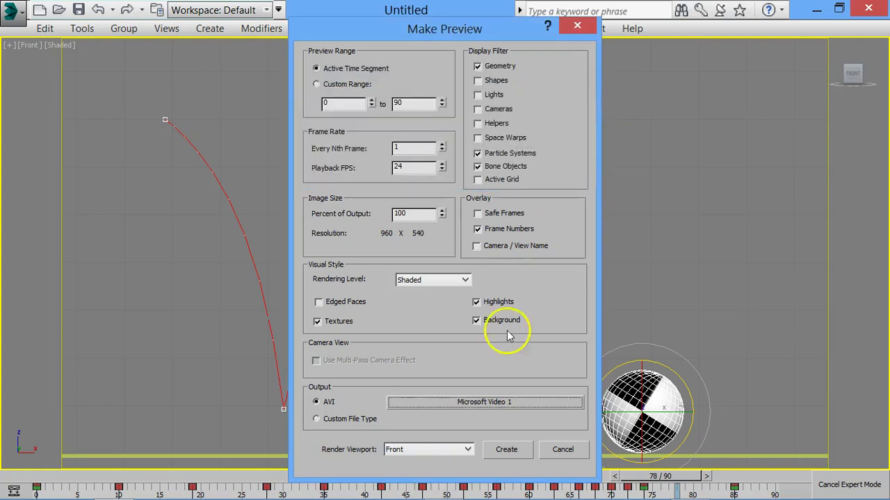
# Step: Render the frames 0–90 preview AVI of the bouncing ball, then minimise 3ds Max
pyautogui.click(502, 452)
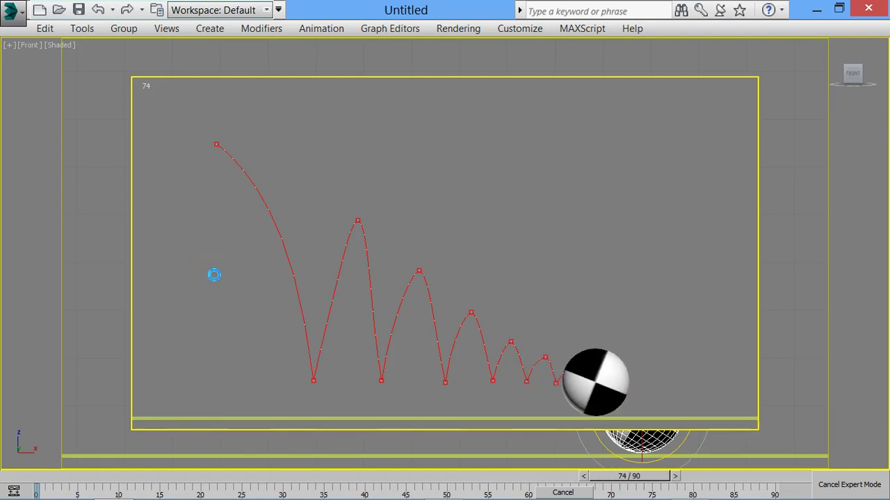
pyautogui.click(205, 287)
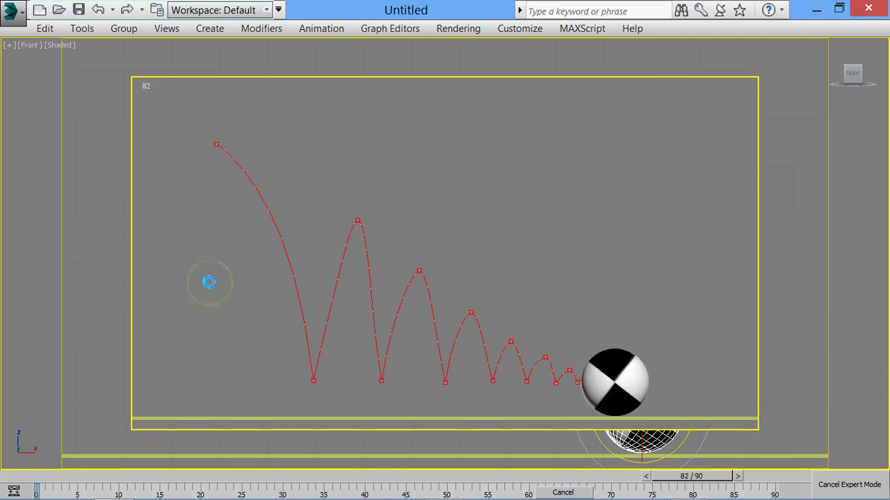
pyautogui.click(208, 281)
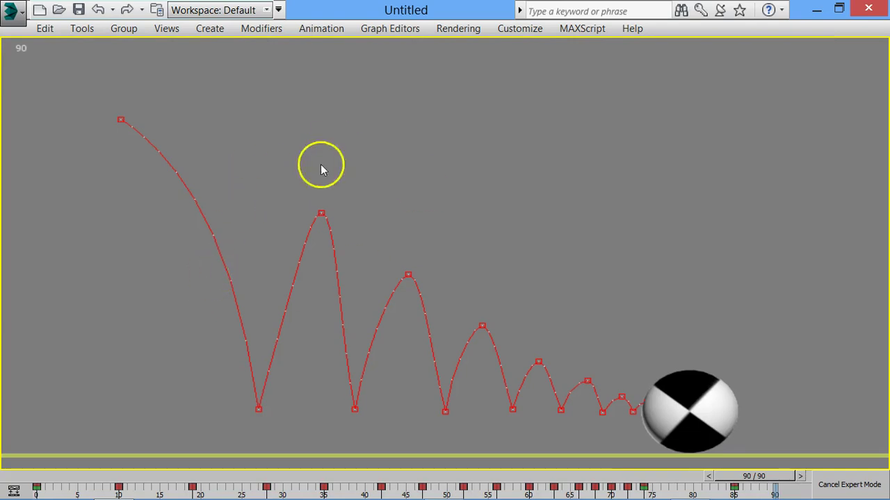
pyautogui.click(816, 13)
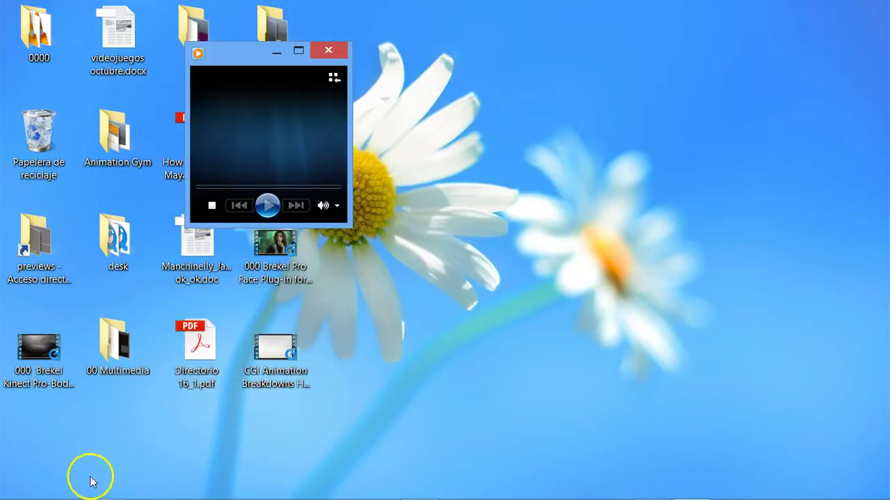
# Step: Browse through Documentos > 3dsMax into the previews folder and select a preview video
pyautogui.click(32, 240)
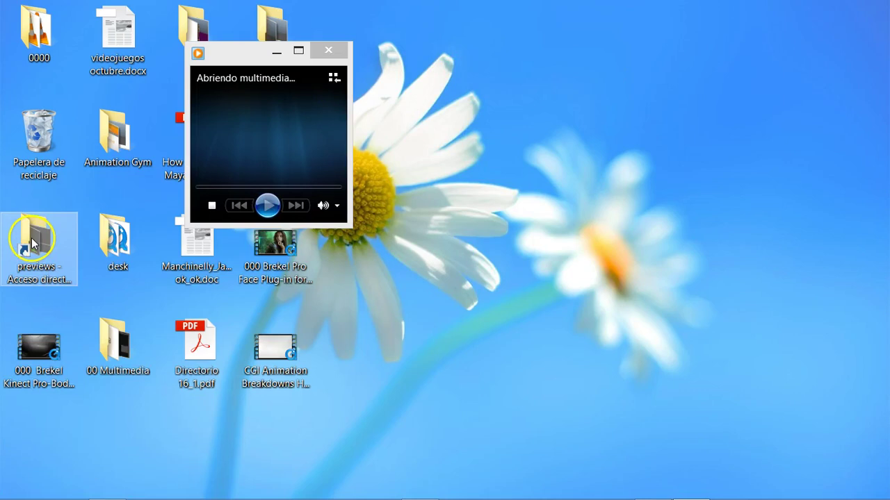
pyautogui.doubleClick(31, 240)
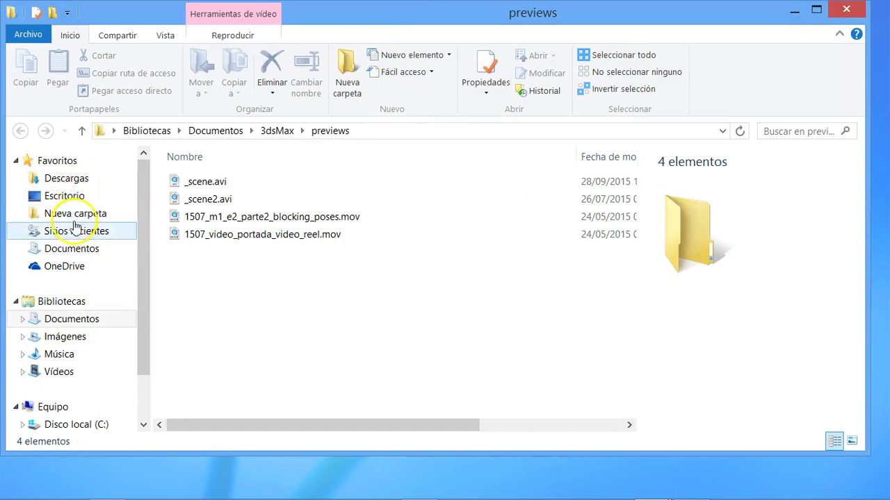
pyautogui.click(72, 252)
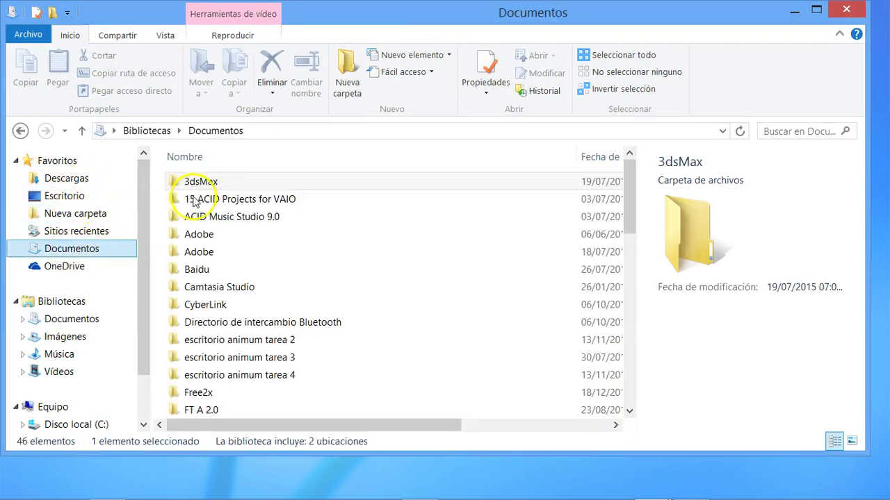
pyautogui.doubleClick(201, 185)
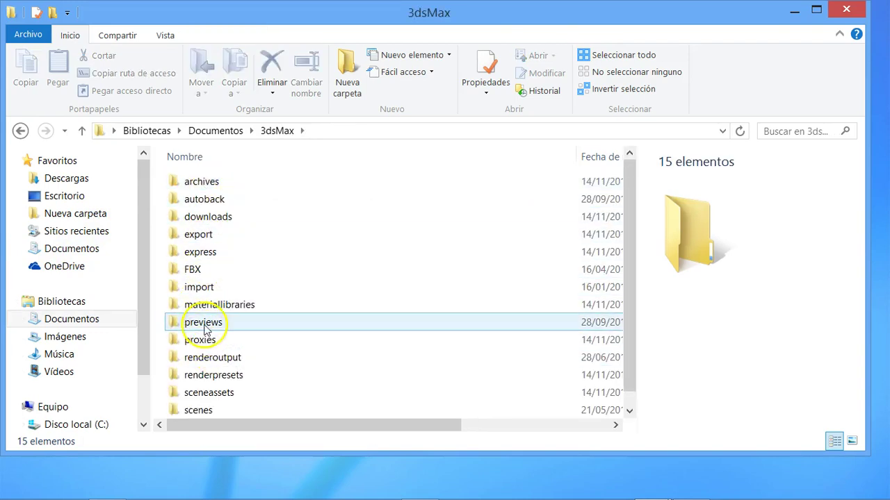
pyautogui.doubleClick(212, 321)
pyautogui.click(206, 203)
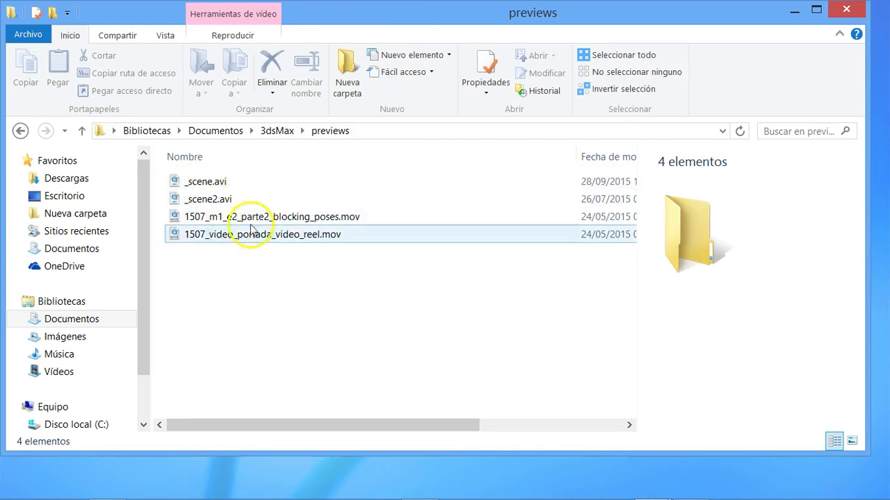
# Step: Minimise Explorer, play _scene.avi in Windows Media Player, then close the player
pyautogui.click(796, 11)
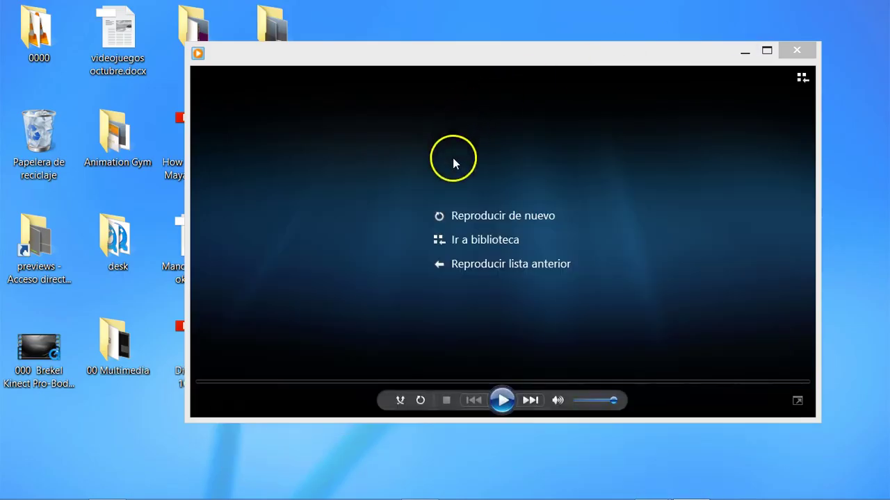
pyautogui.click(482, 215)
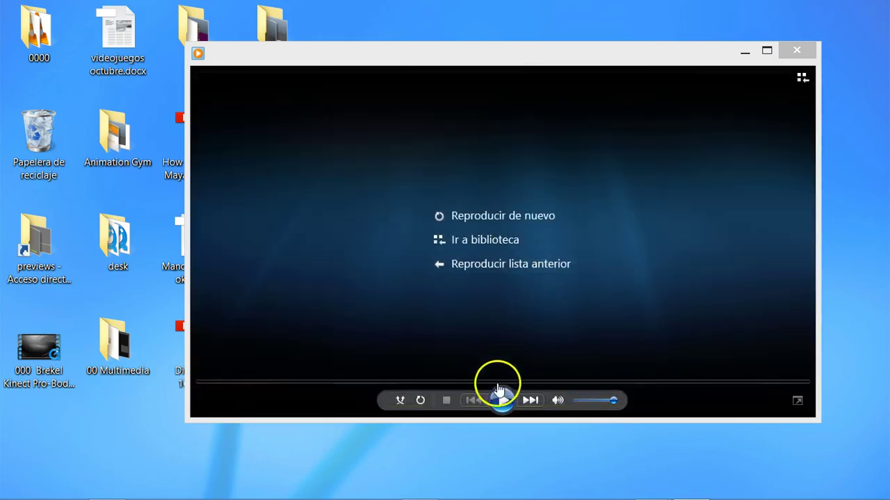
pyautogui.click(503, 402)
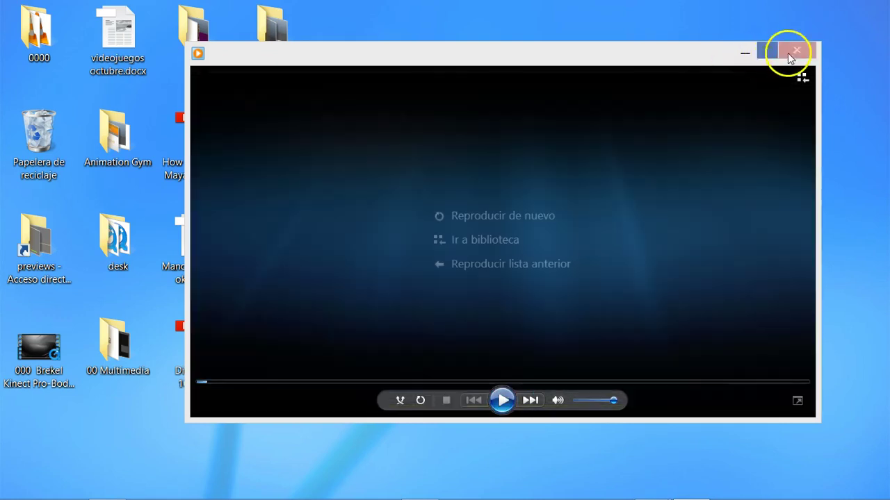
pyautogui.click(792, 53)
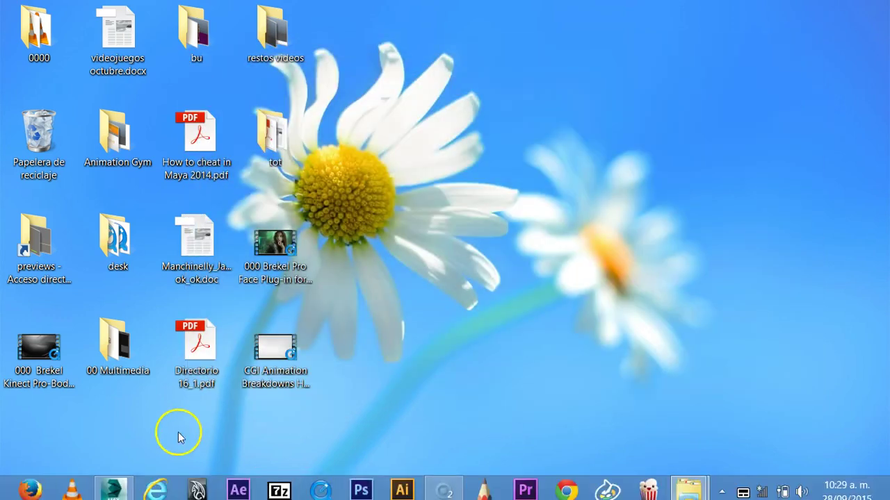